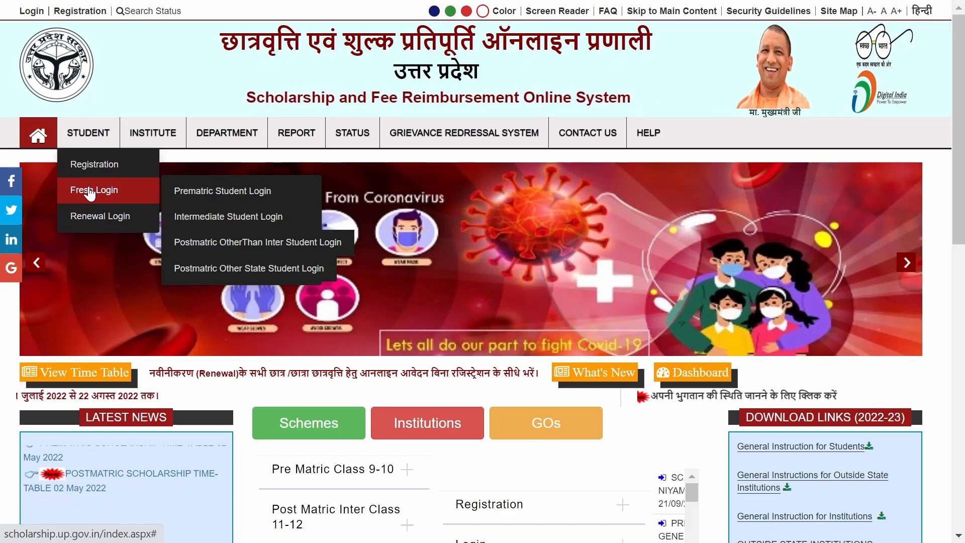
{"action": "mouse_move", "coordinate": [81, 220]}
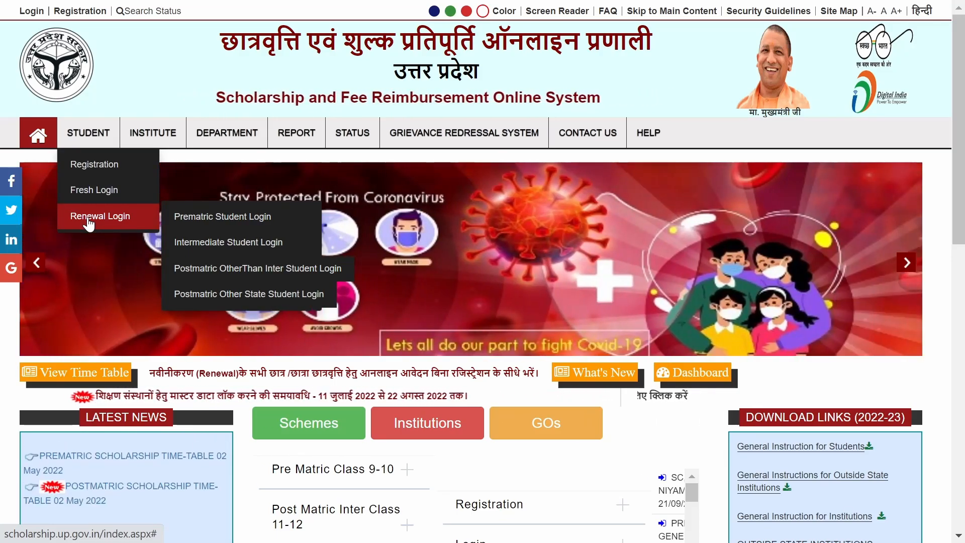
{"action": "mouse_move", "coordinate": [103, 189]}
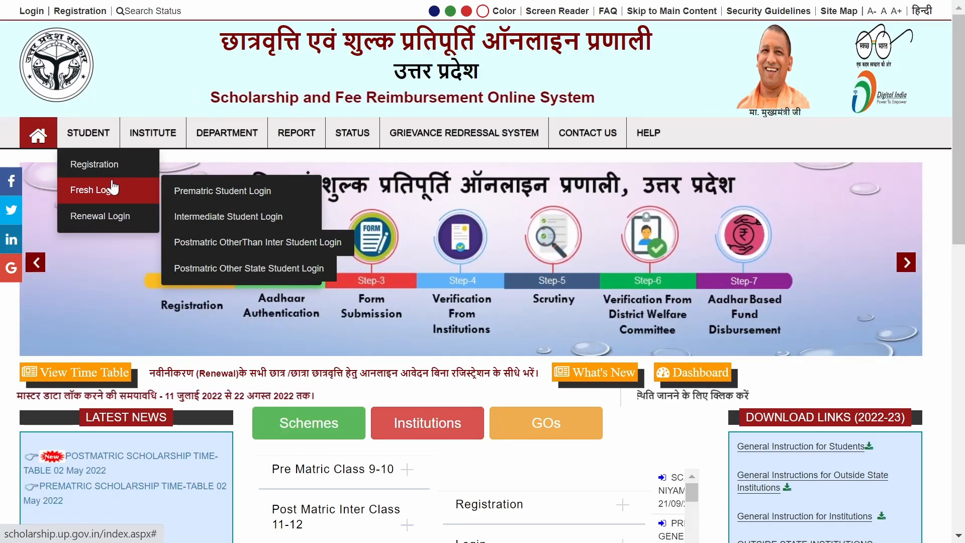
Open the Student Registration (2022-23) page and point out the ST, SC, General Category section
{"action": "left_click", "coordinate": [60, 166]}
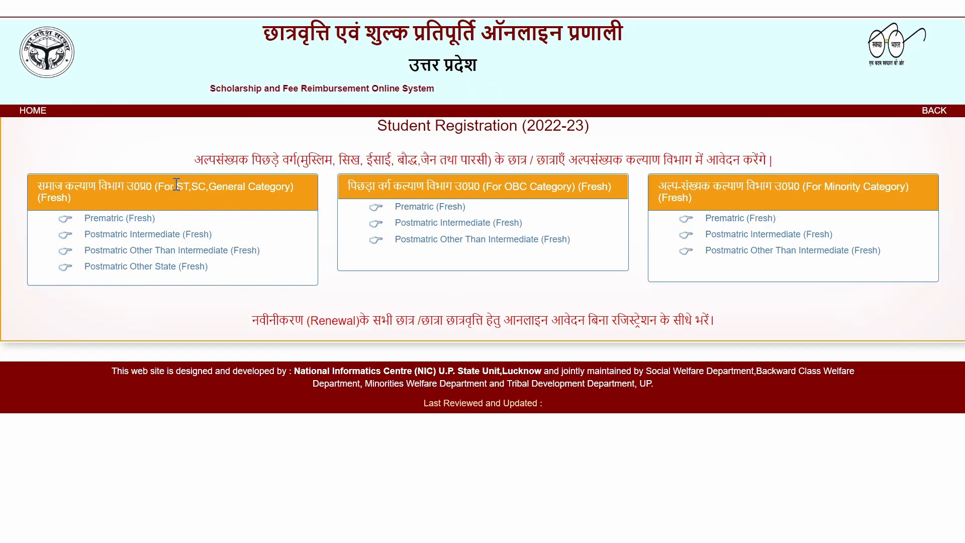
{"action": "left_click_drag", "start_coordinate": [236, 178], "coordinate": [268, 200]}
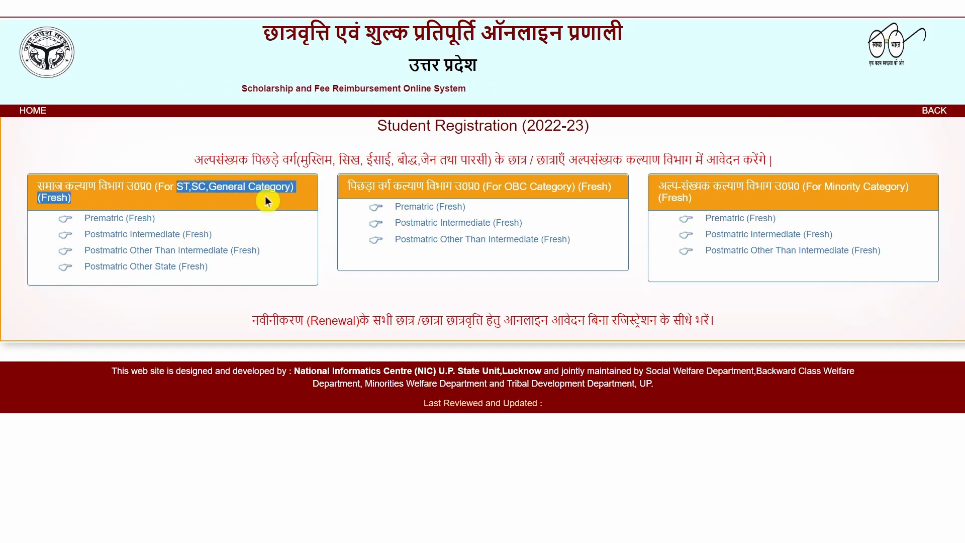
{"action": "left_click", "coordinate": [266, 200]}
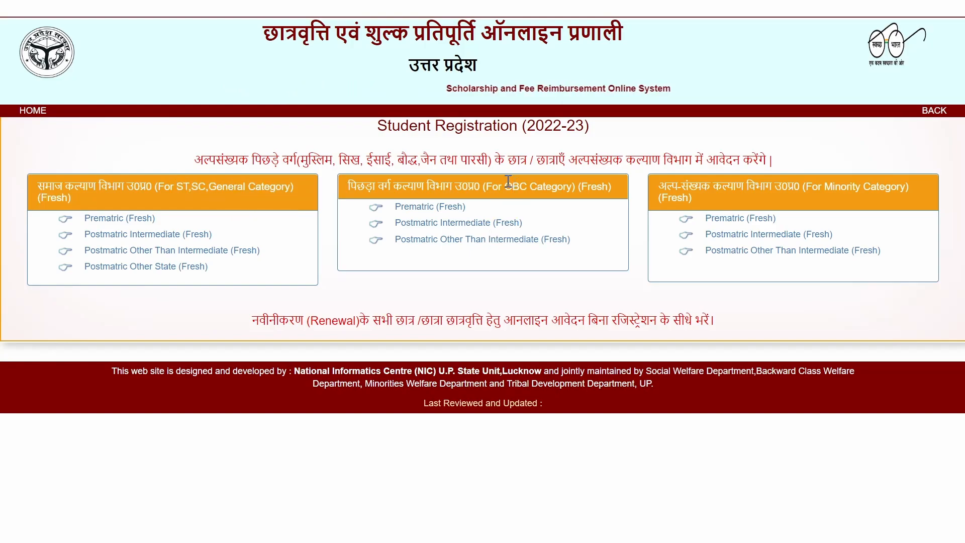
Point out the OBC Category, the minority communities note and the Minority Category section
{"action": "left_click_drag", "start_coordinate": [493, 185], "coordinate": [567, 183]}
{"action": "left_click", "coordinate": [820, 187]}
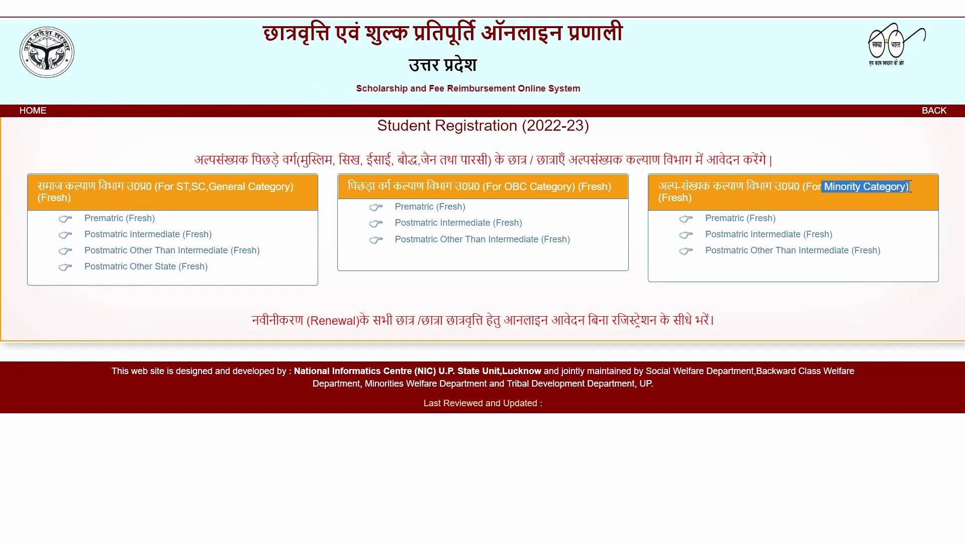
{"action": "left_click", "coordinate": [307, 158]}
{"action": "left_click_drag", "start_coordinate": [354, 158], "coordinate": [461, 157]}
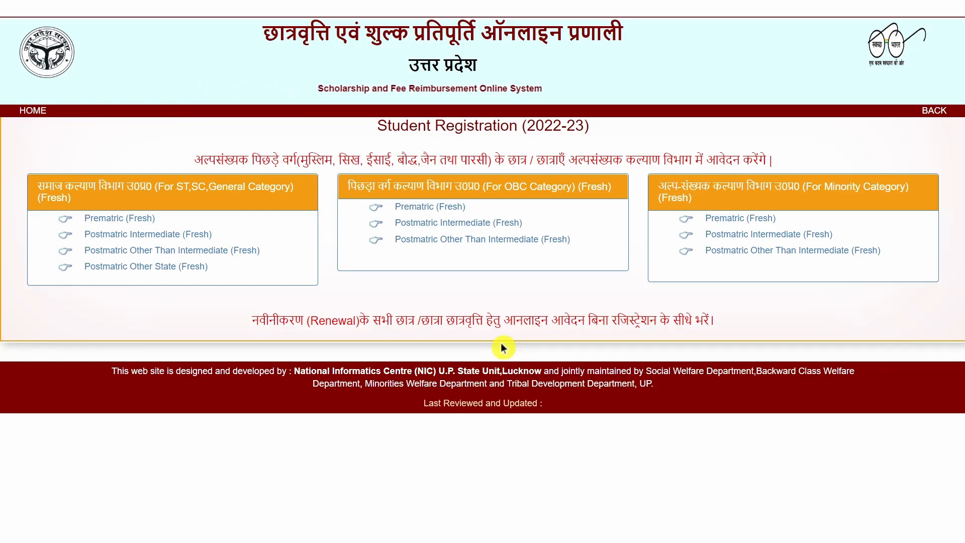
{"action": "left_click_drag", "start_coordinate": [823, 189], "coordinate": [894, 193]}
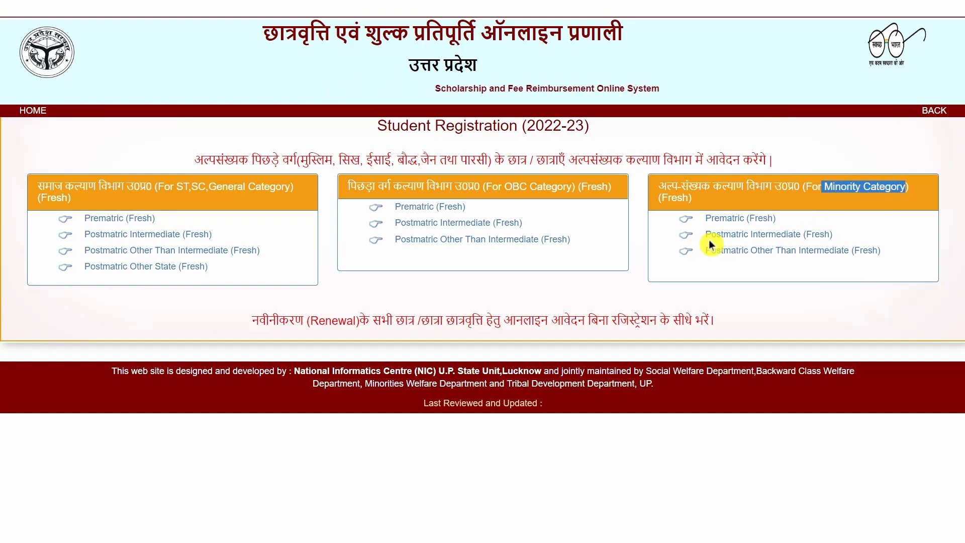
Open the Minority Intermediate fresh form; choose Bulandshahr, A.V.P. Inter College, minority category, Muslim religion
{"action": "left_click", "coordinate": [796, 235]}
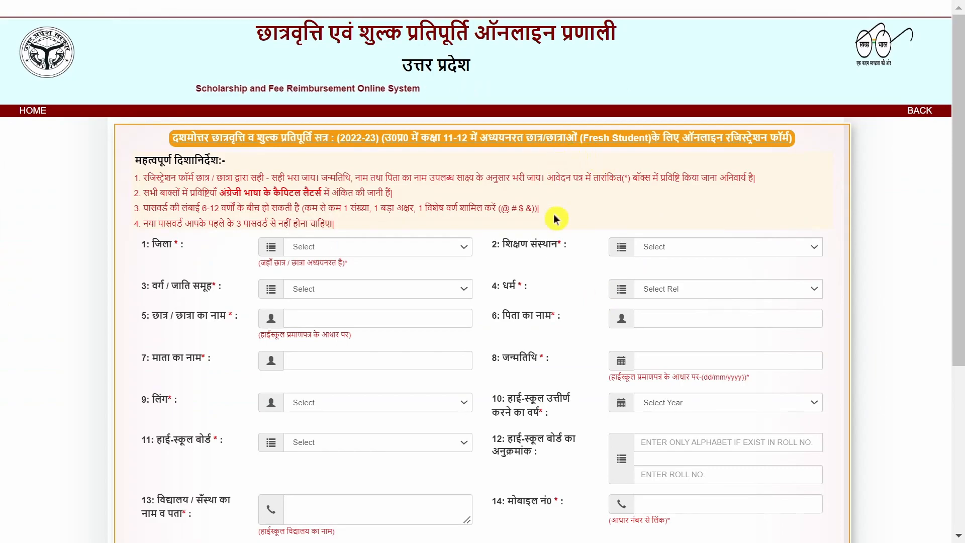
{"action": "scroll", "coordinate": [556, 276], "scroll_direction": "down", "scroll_amount": 3}
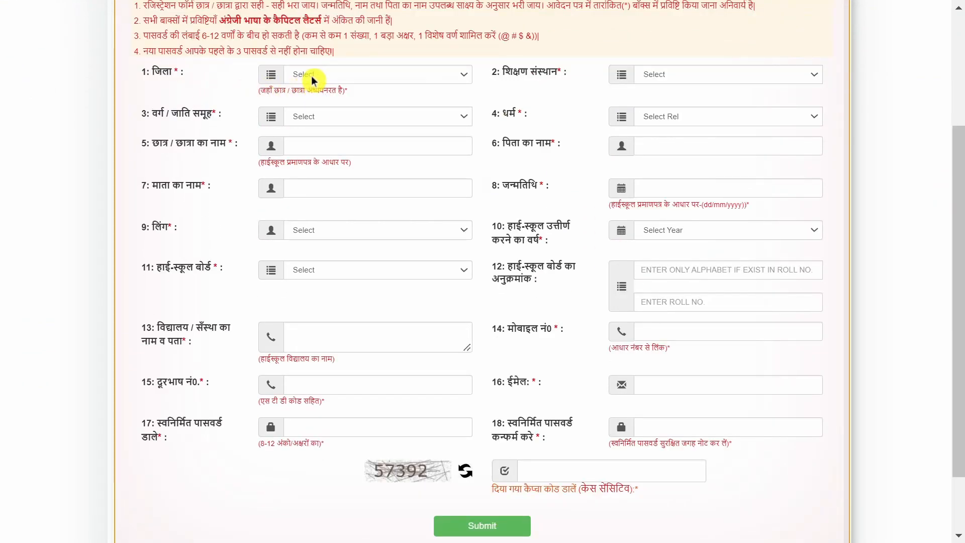
{"action": "left_click", "coordinate": [312, 75]}
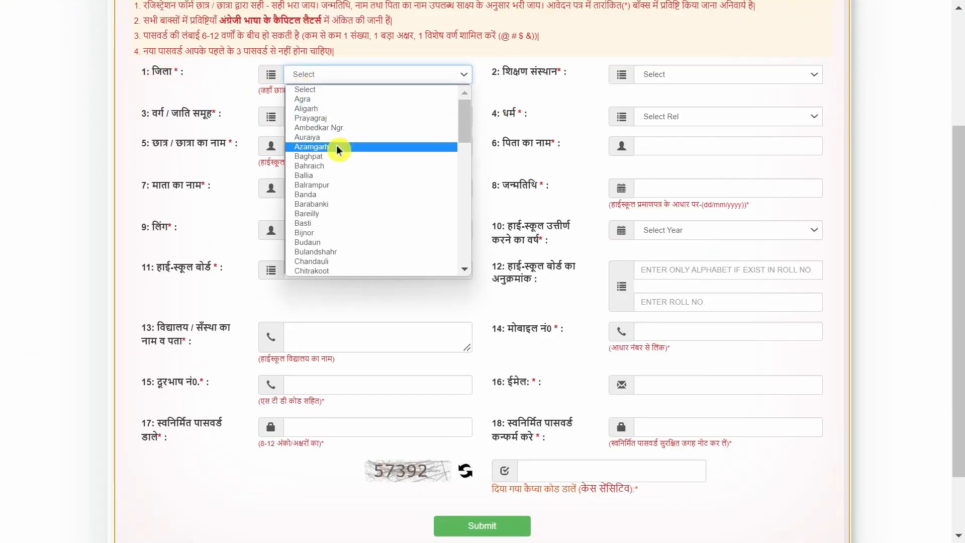
{"action": "left_click", "coordinate": [343, 256]}
{"action": "left_click", "coordinate": [652, 75]}
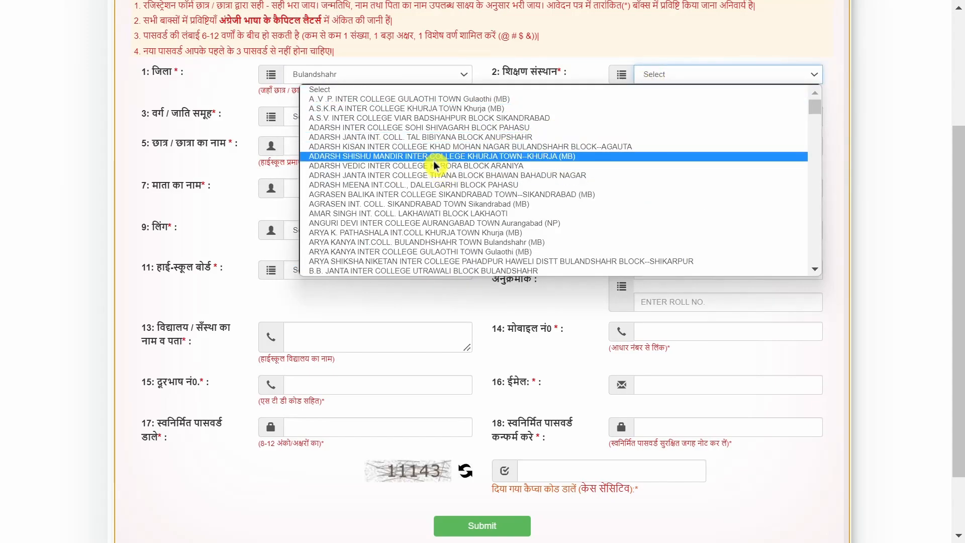
{"action": "left_click", "coordinate": [467, 99]}
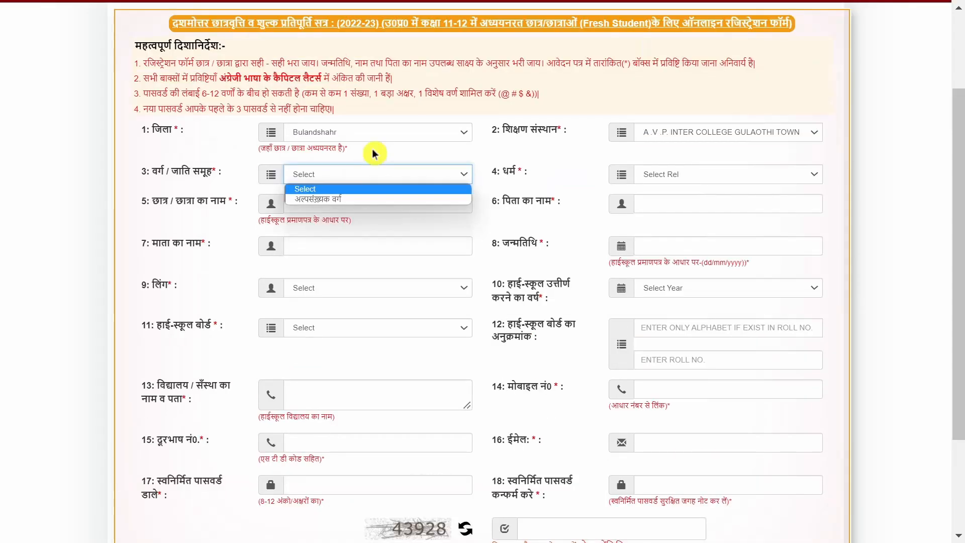
{"action": "left_click", "coordinate": [320, 176]}
{"action": "left_click", "coordinate": [318, 176]}
{"action": "left_click", "coordinate": [318, 204]}
{"action": "left_click", "coordinate": [683, 175]}
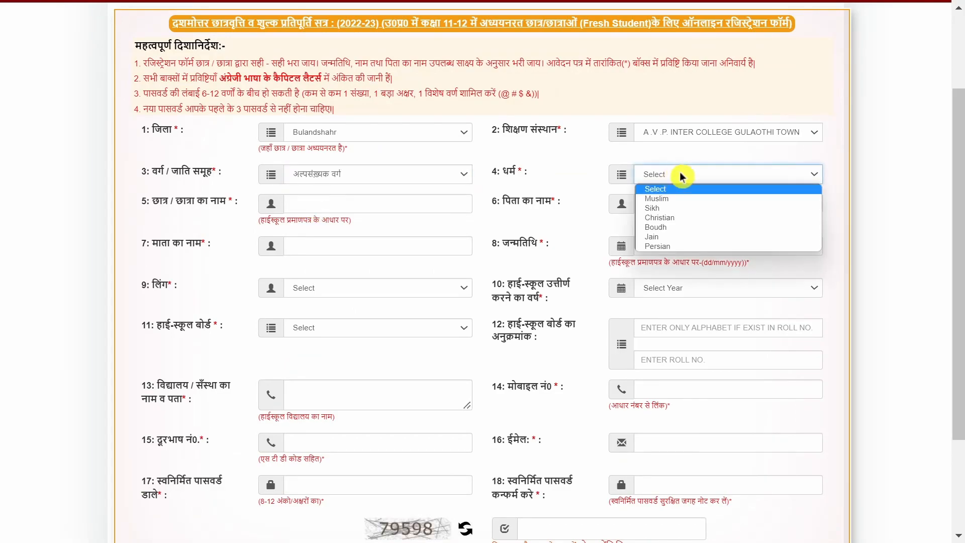
{"action": "left_click", "coordinate": [683, 204]}
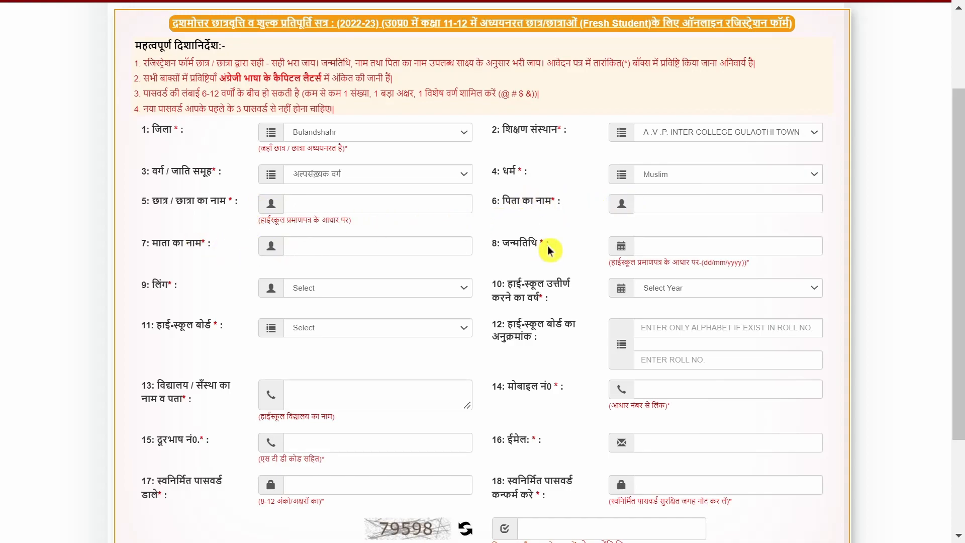
{"action": "left_click", "coordinate": [652, 249]}
{"action": "type", "text": "05/04"}
{"action": "type", "text": "/2005"}
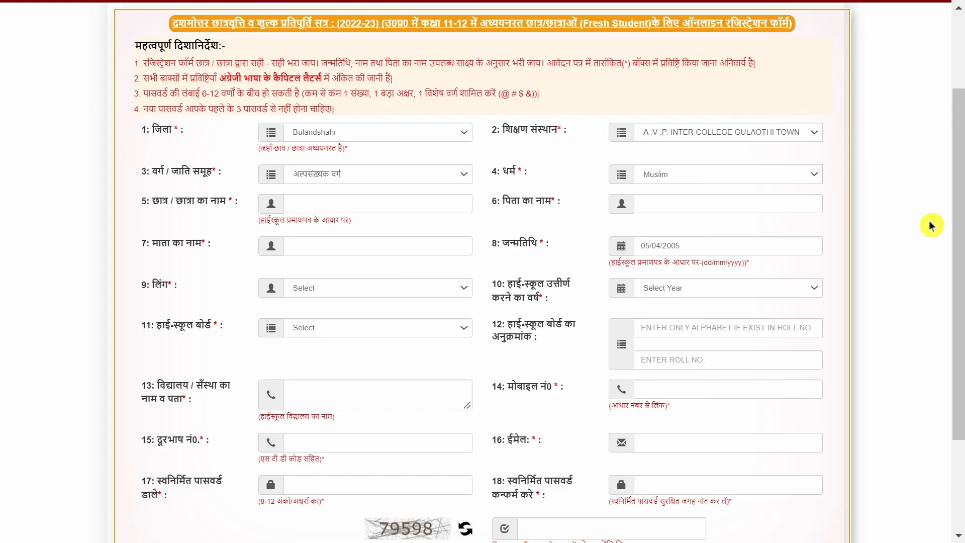
{"action": "left_click", "coordinate": [280, 289]}
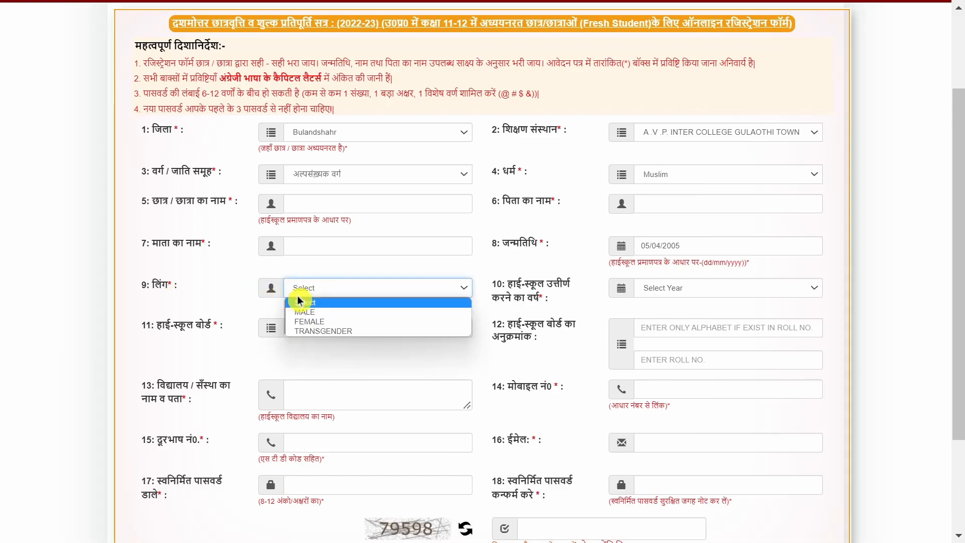
{"action": "left_click", "coordinate": [315, 315]}
{"action": "left_click", "coordinate": [677, 290]}
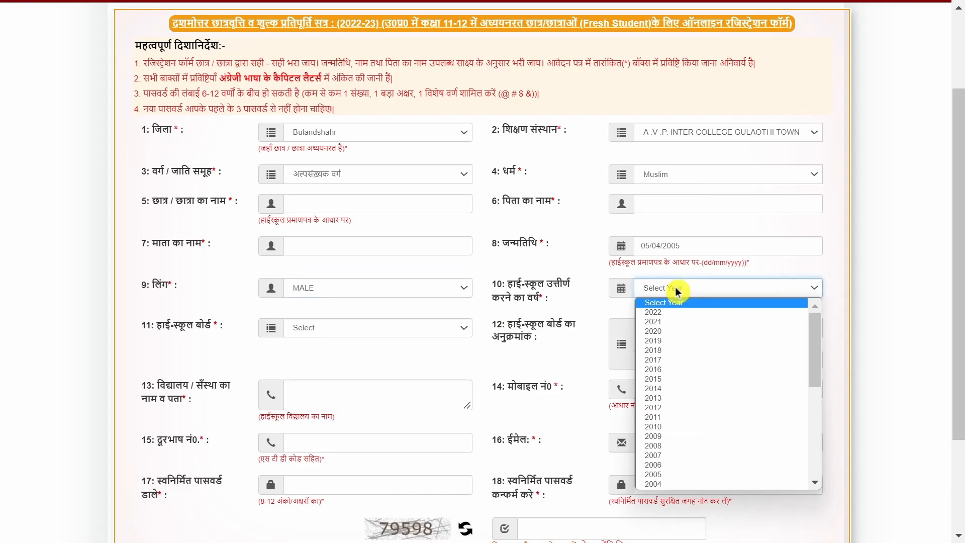
{"action": "left_click", "coordinate": [695, 313]}
{"action": "left_click", "coordinate": [350, 328]}
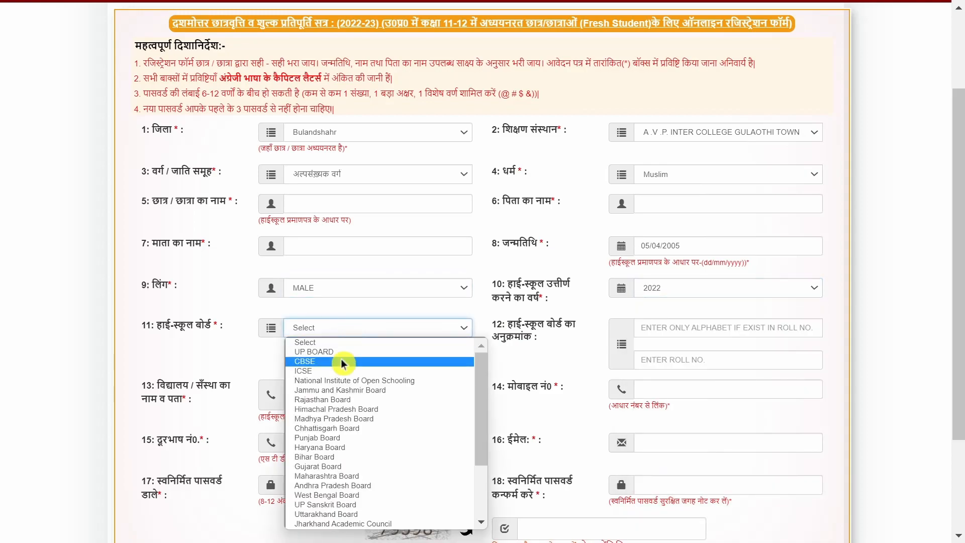
{"action": "left_click", "coordinate": [349, 351]}
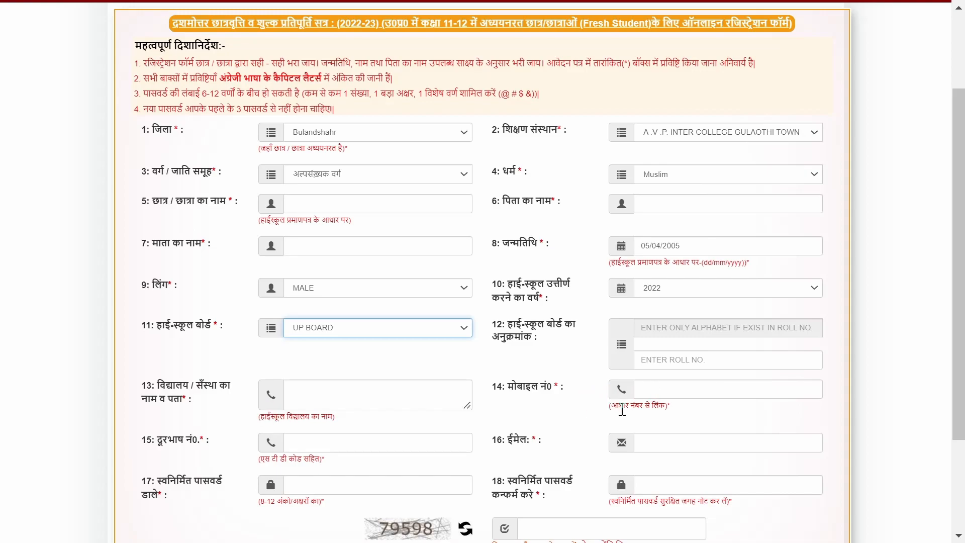
Show the sample password format in Notepad, then submit the completed registration form
{"action": "left_click", "coordinate": [686, 408]}
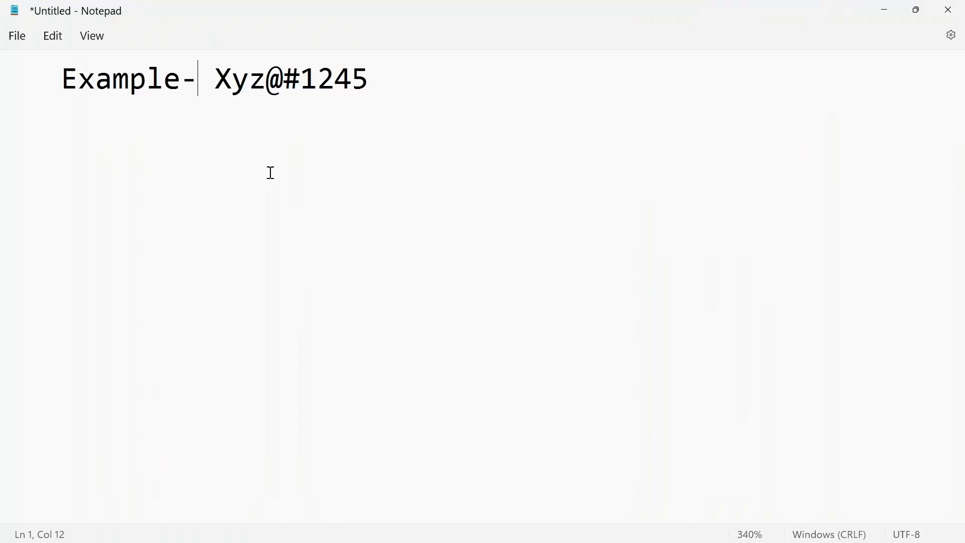
{"action": "left_click_drag", "start_coordinate": [213, 75], "coordinate": [374, 82]}
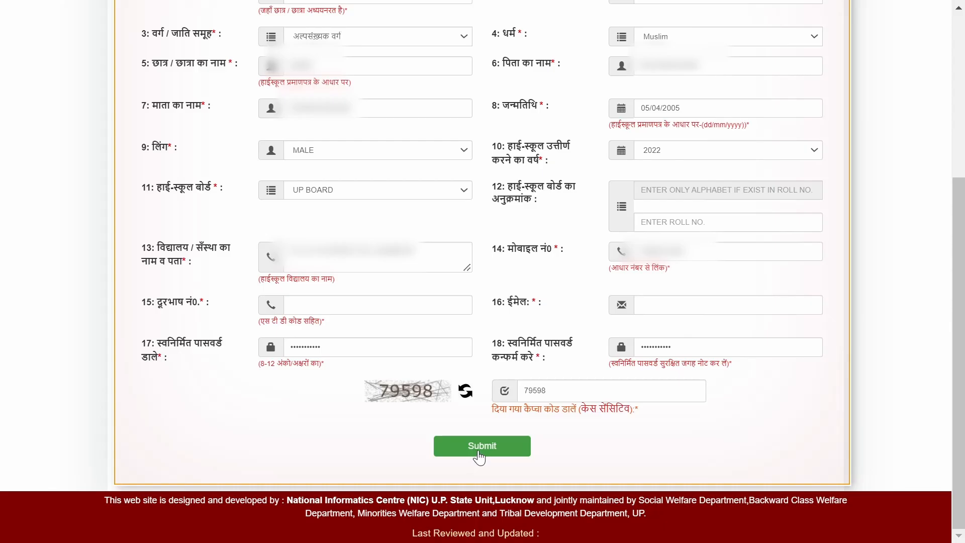
{"action": "left_click", "coordinate": [478, 452]}
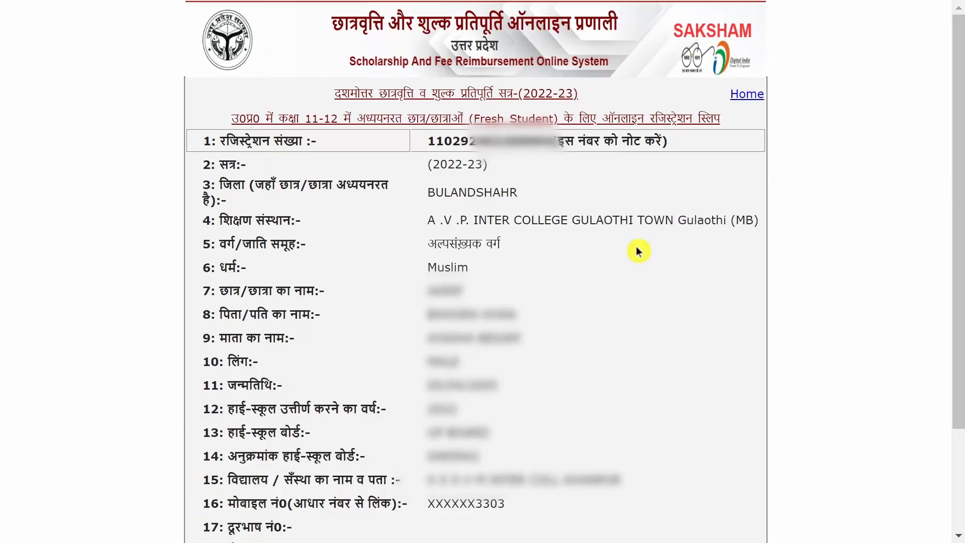
{"action": "left_click_drag", "start_coordinate": [430, 141], "coordinate": [559, 141]}
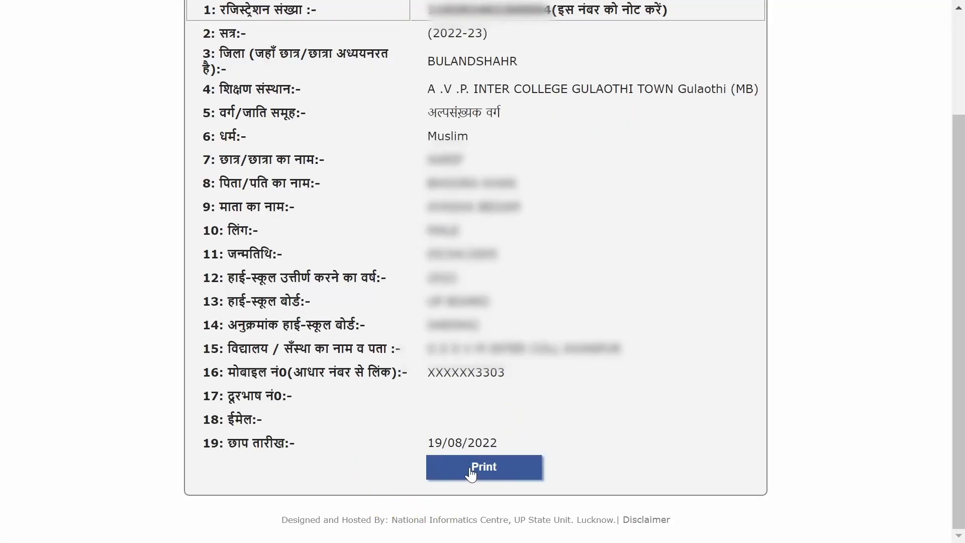
Print the registration slip to PDF using Microsoft Print to PDF
{"action": "left_click", "coordinate": [471, 473]}
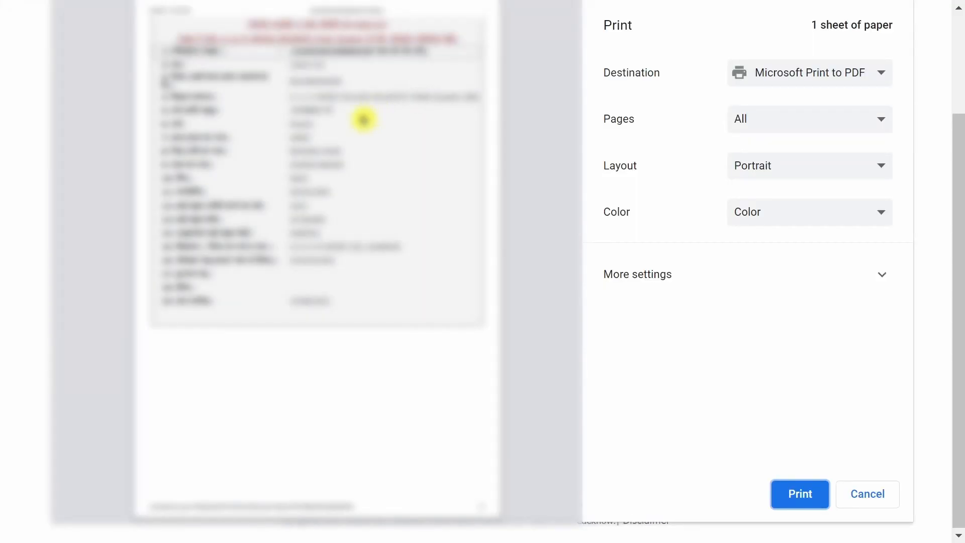
{"action": "left_click", "coordinate": [802, 497]}
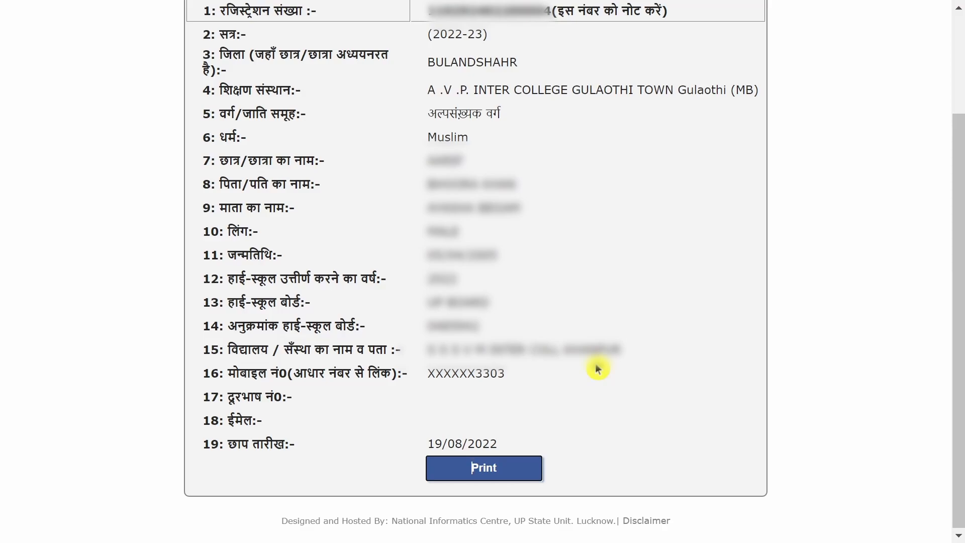
{"action": "scroll", "coordinate": [597, 369], "scroll_direction": "up", "scroll_amount": 3}
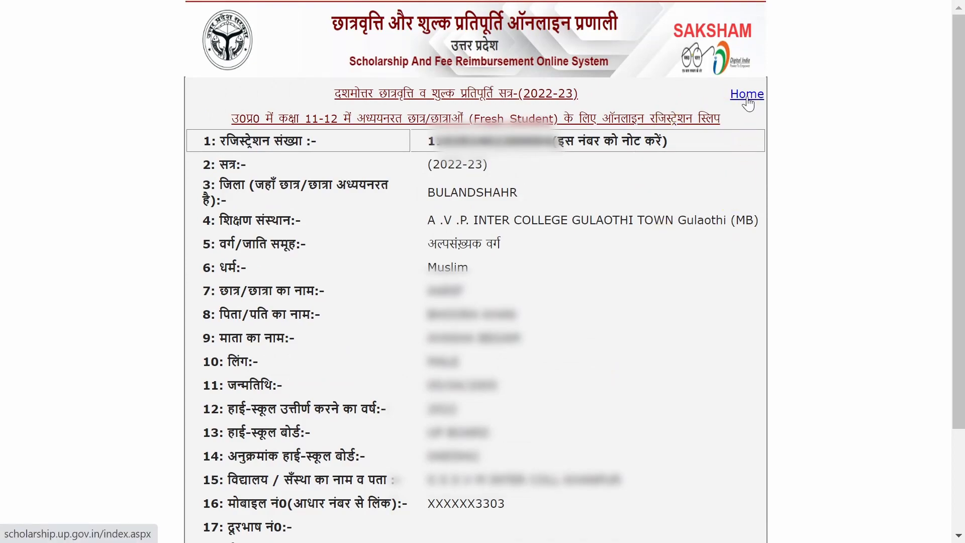
Return to the portal home page and bring up the STUDENT > Fresh Login choices
{"action": "left_click", "coordinate": [747, 96]}
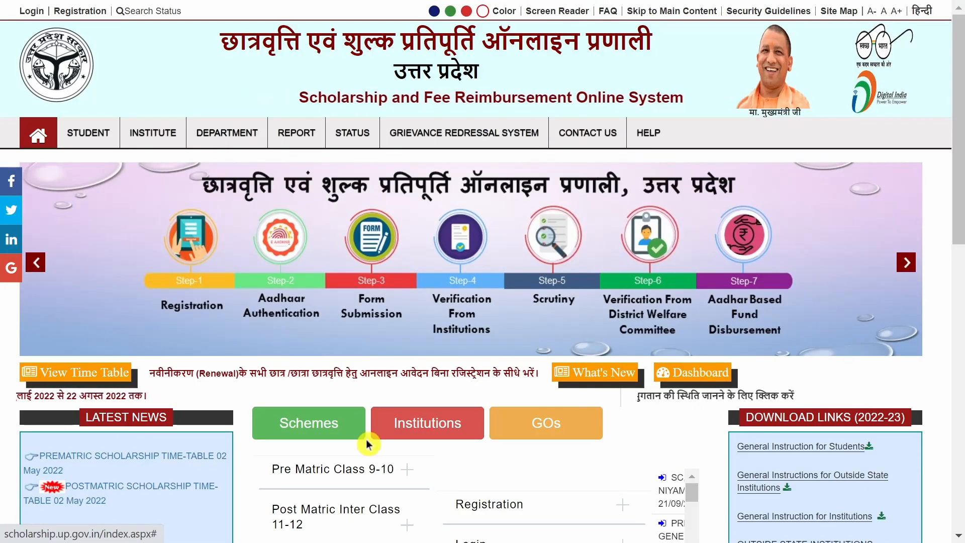
{"action": "mouse_move", "coordinate": [83, 134]}
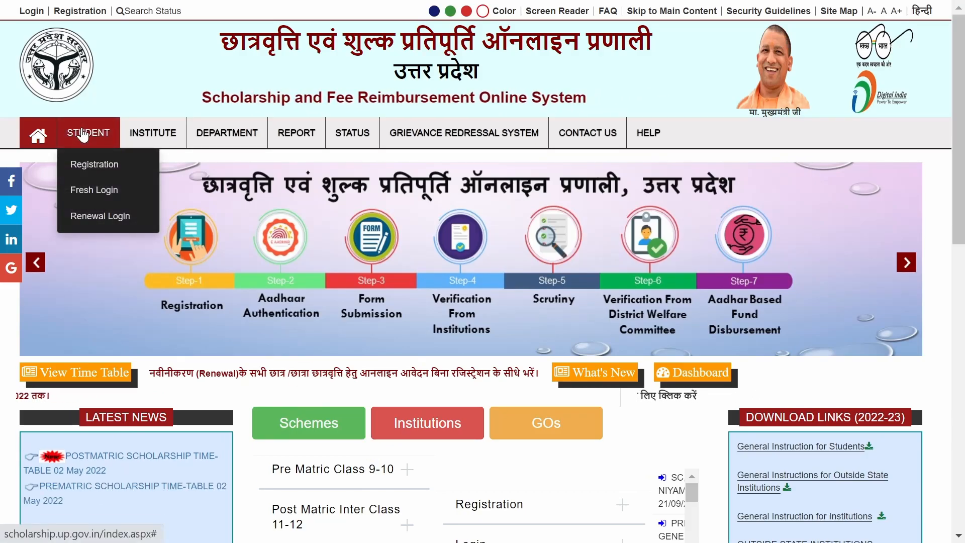
{"action": "mouse_move", "coordinate": [92, 207]}
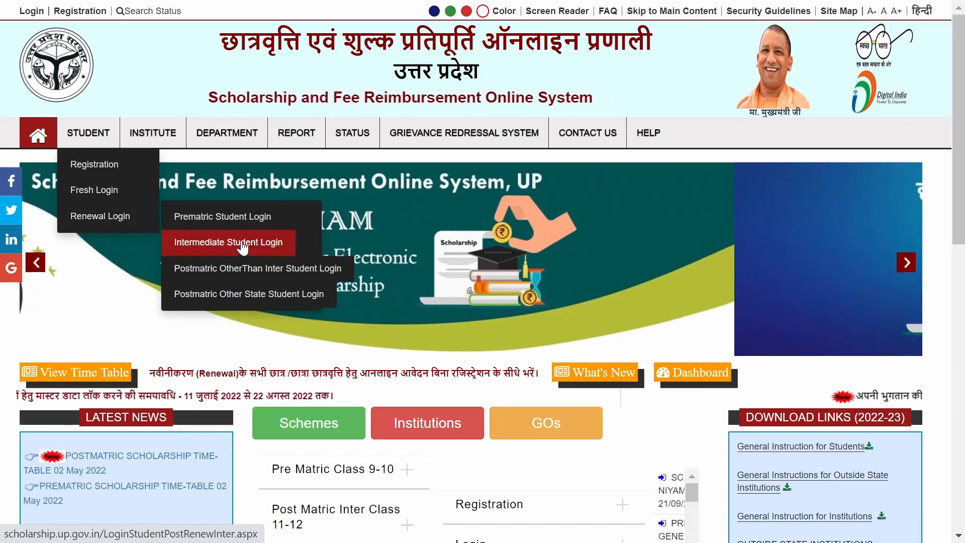
Open the Intermediate student login's forgot-password page and point out the 2022-23 and 2021-22 registration fields
{"action": "left_click", "coordinate": [243, 243]}
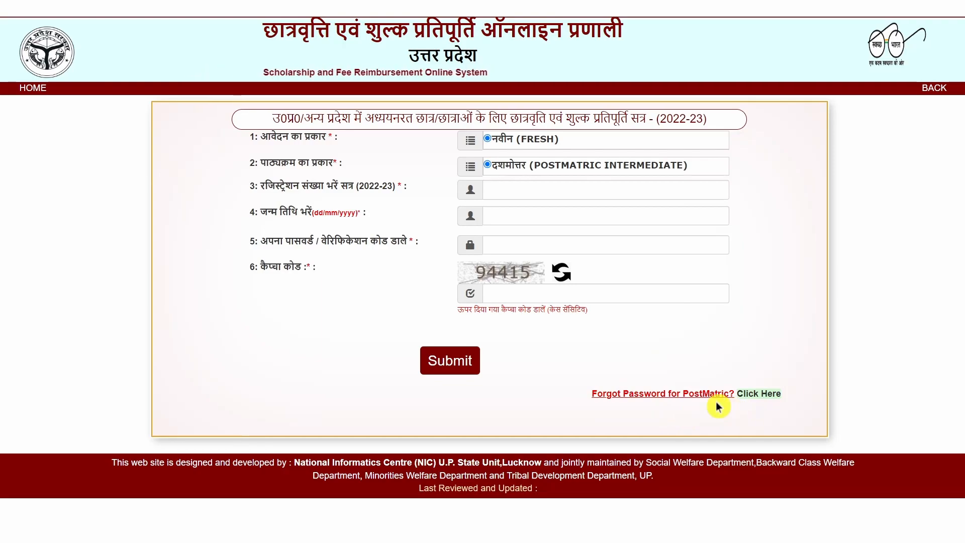
{"action": "left_click", "coordinate": [753, 394]}
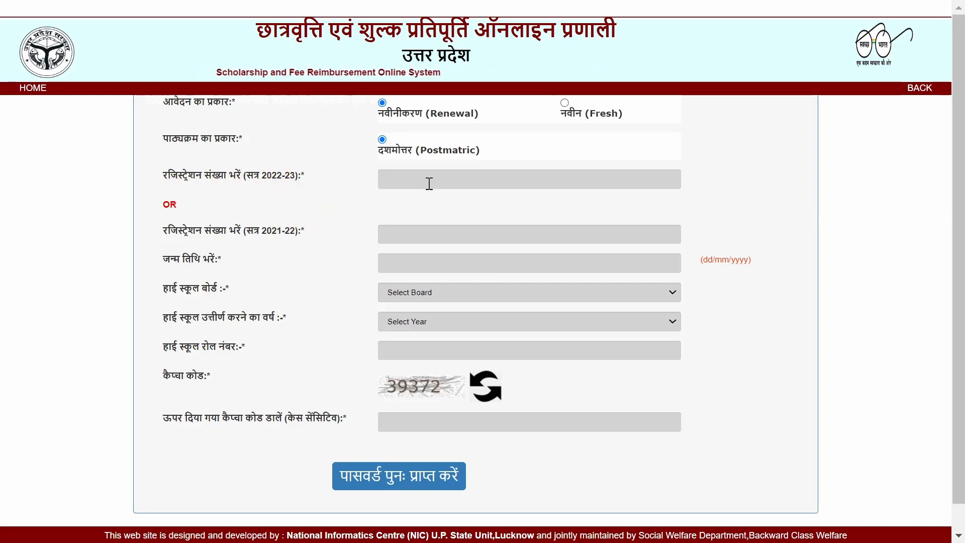
{"action": "left_click_drag", "start_coordinate": [262, 176], "coordinate": [298, 175]}
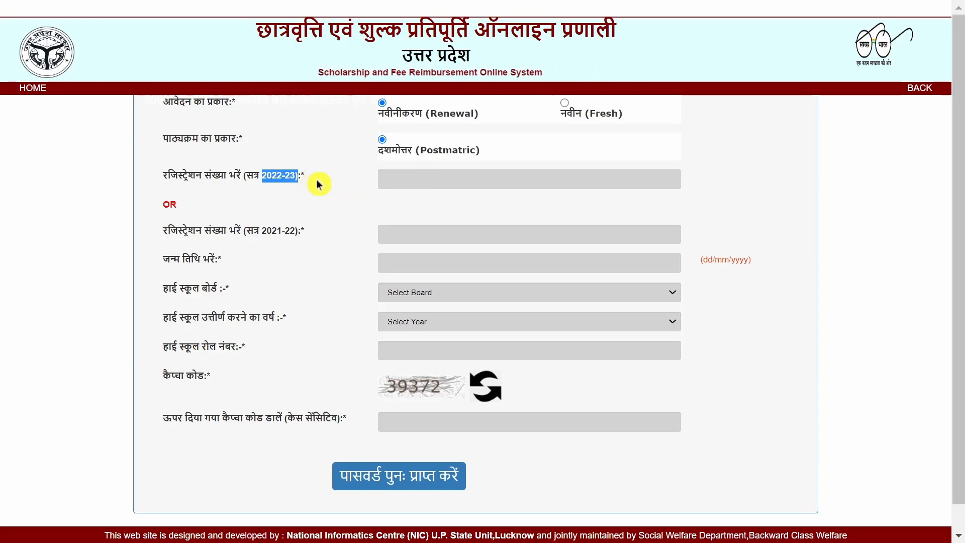
{"action": "left_click", "coordinate": [297, 212]}
{"action": "left_click_drag", "start_coordinate": [261, 231], "coordinate": [300, 236]}
{"action": "left_click", "coordinate": [244, 229]}
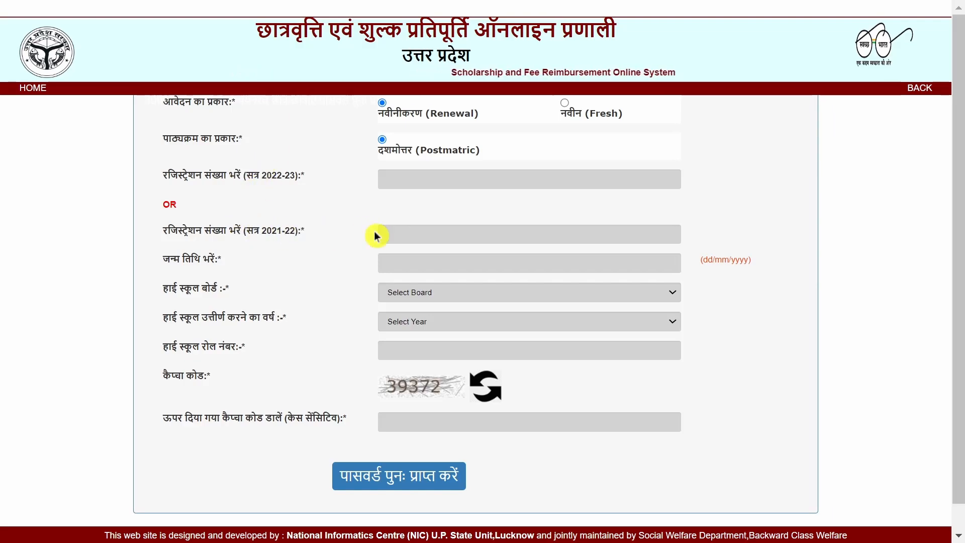
{"action": "left_click", "coordinate": [384, 262]}
{"action": "type", "text": "05/04/2005"}
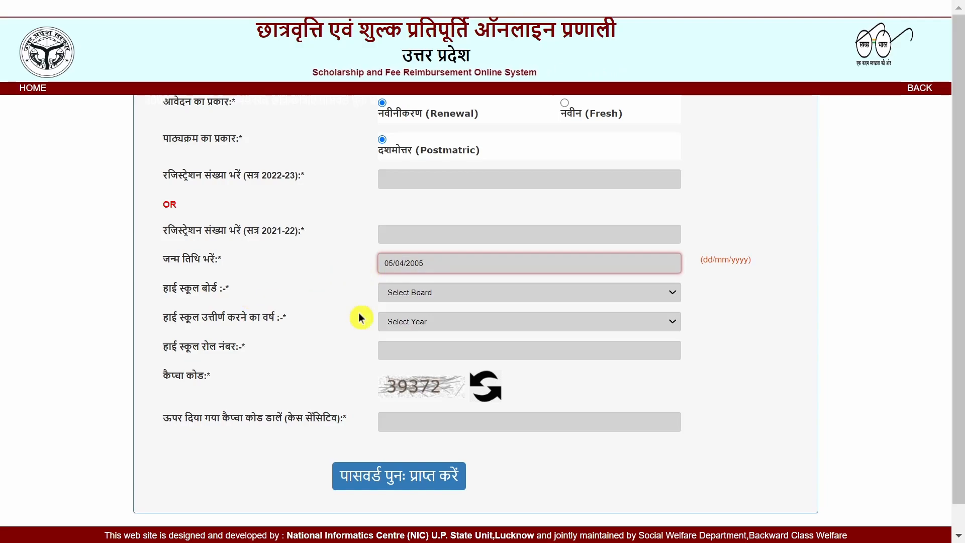
{"action": "left_click", "coordinate": [405, 298]}
{"action": "left_click", "coordinate": [402, 321]}
{"action": "left_click", "coordinate": [402, 324]}
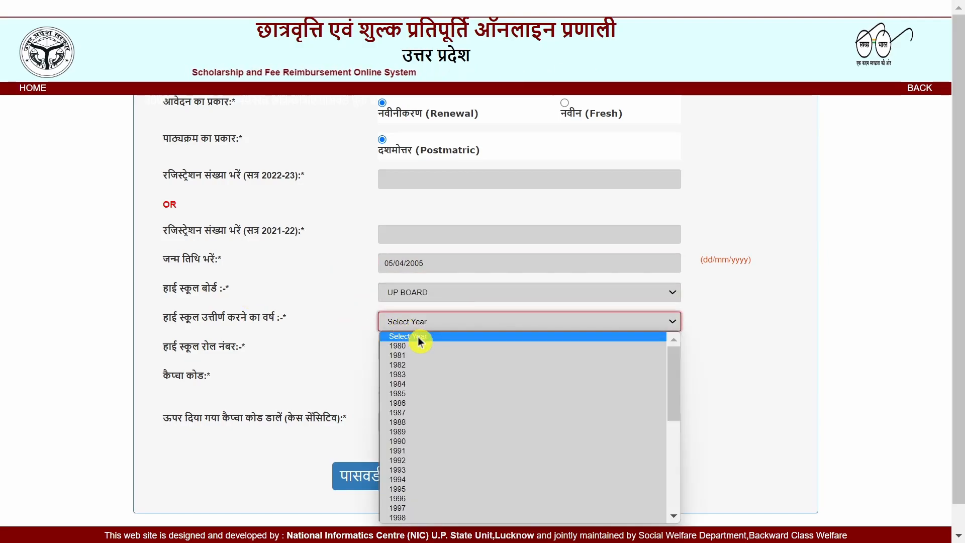
{"action": "scroll", "coordinate": [442, 442], "scroll_direction": "down", "scroll_amount": 5}
{"action": "left_click", "coordinate": [424, 517]}
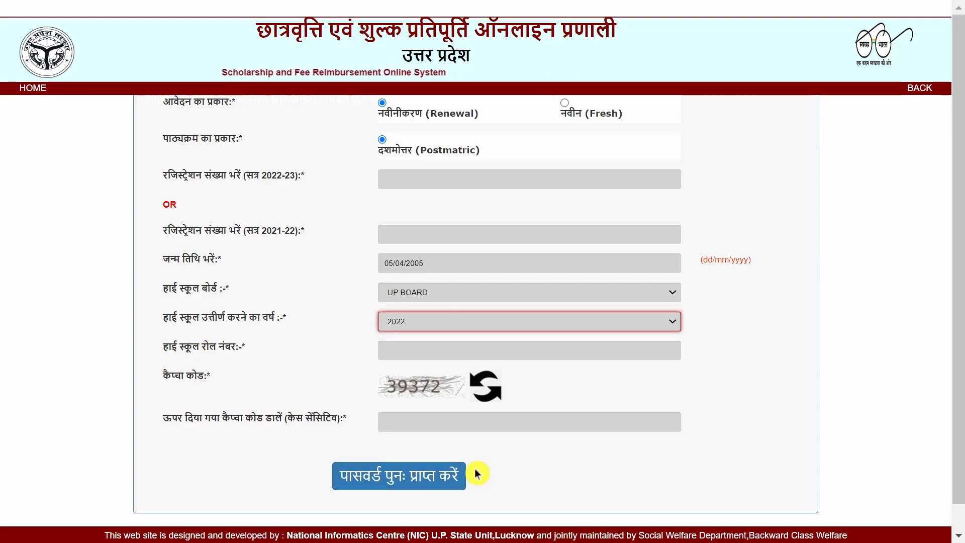
Go back to the filled login form, point out the registration number, and log in
{"action": "left_click", "coordinate": [920, 90]}
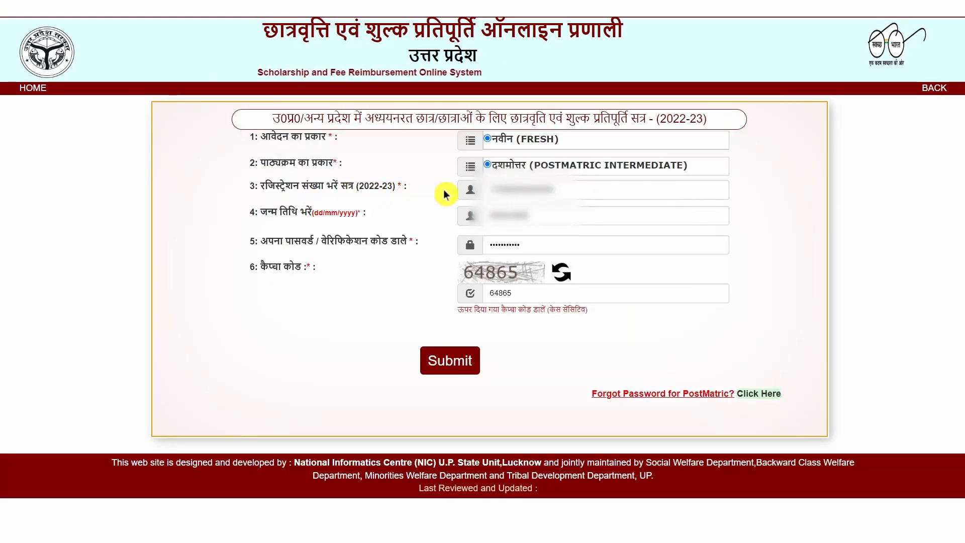
{"action": "left_click_drag", "start_coordinate": [485, 188], "coordinate": [523, 189]}
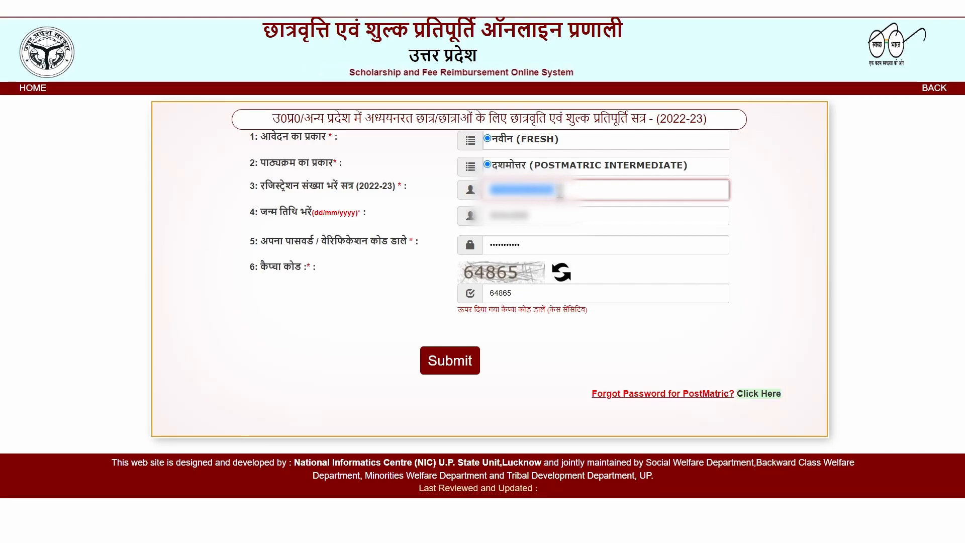
{"action": "left_click", "coordinate": [269, 223]}
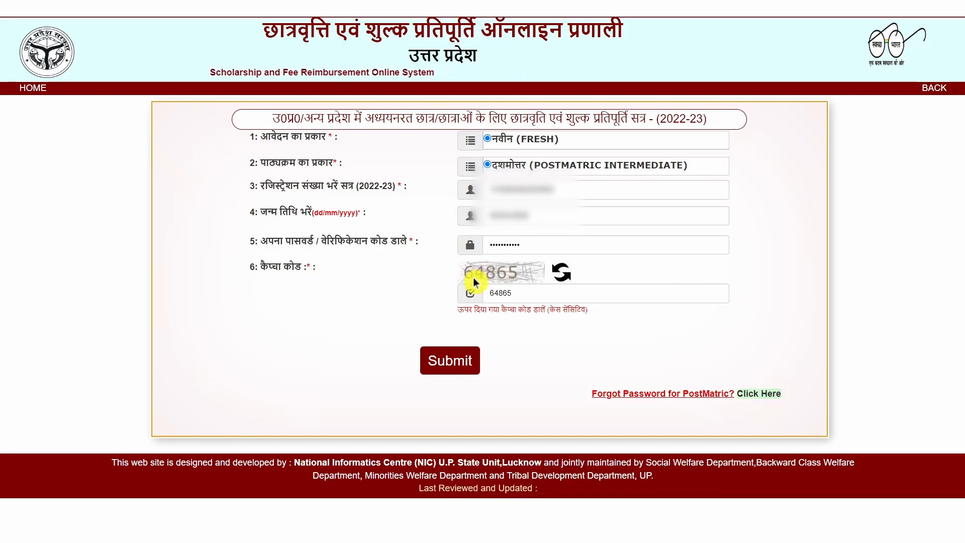
{"action": "left_click", "coordinate": [467, 347]}
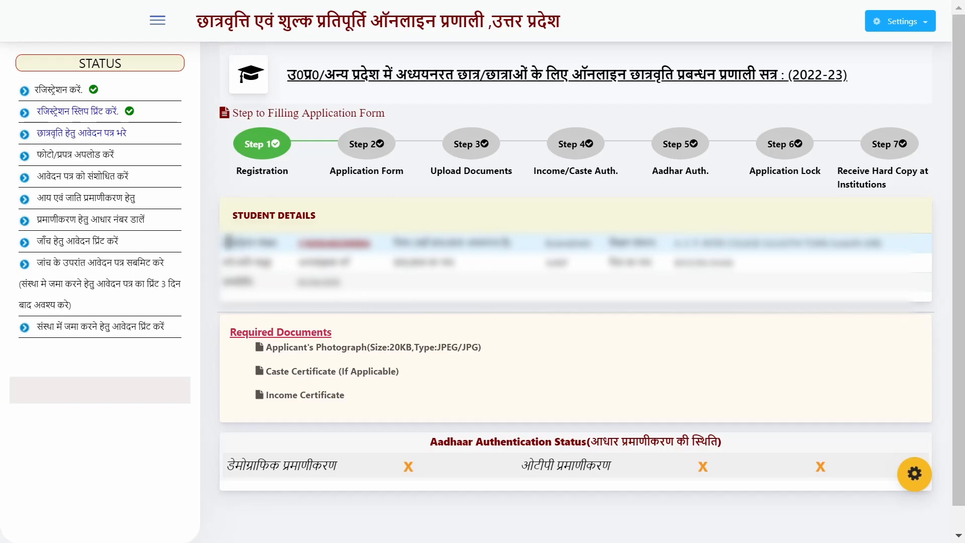
Point out the dashboard's student details and required documents, then open the scholarship application form
{"action": "left_click_drag", "start_coordinate": [225, 241], "coordinate": [355, 284]}
{"action": "left_click_drag", "start_coordinate": [229, 331], "coordinate": [368, 405]}
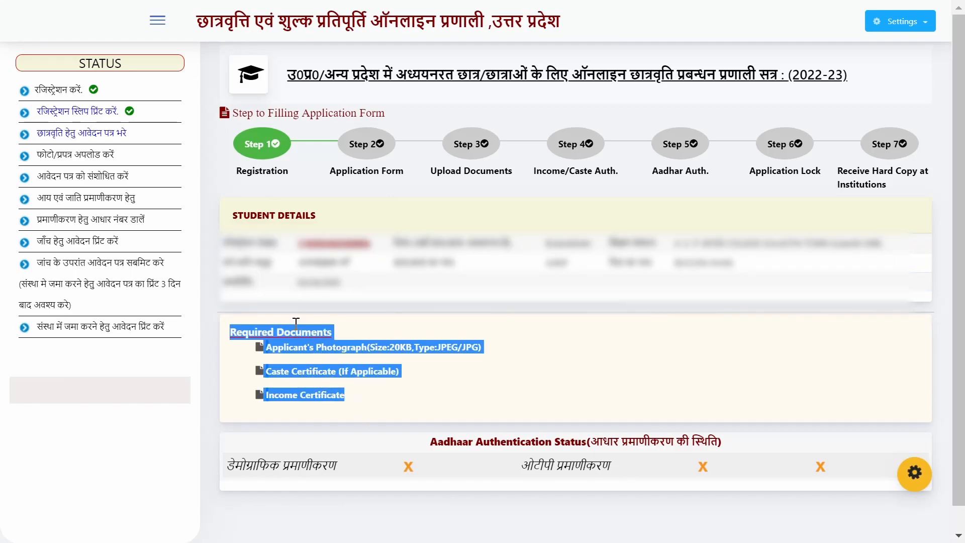
{"action": "left_click", "coordinate": [279, 354]}
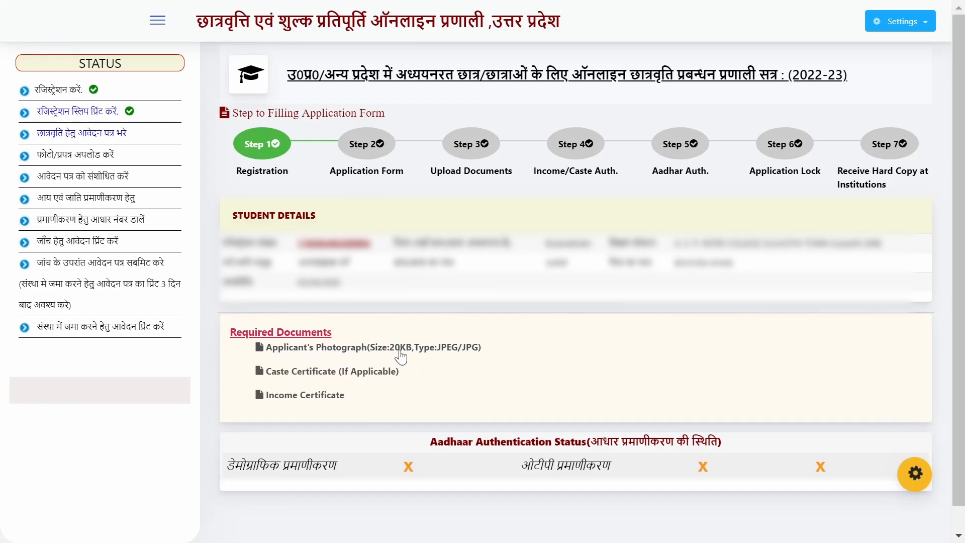
{"action": "left_click", "coordinate": [422, 359]}
{"action": "left_click_drag", "start_coordinate": [236, 330], "coordinate": [333, 331]}
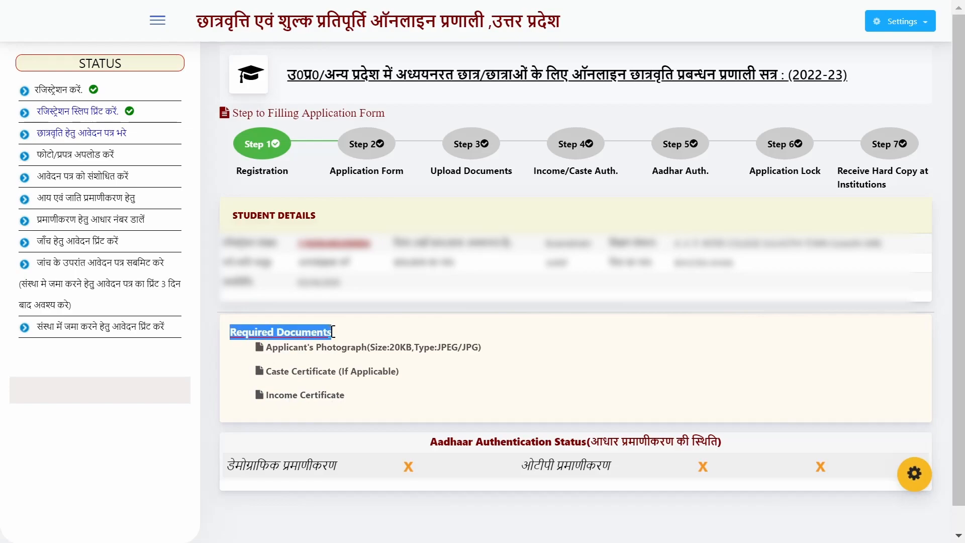
{"action": "left_click", "coordinate": [308, 382]}
{"action": "left_click", "coordinate": [430, 347]}
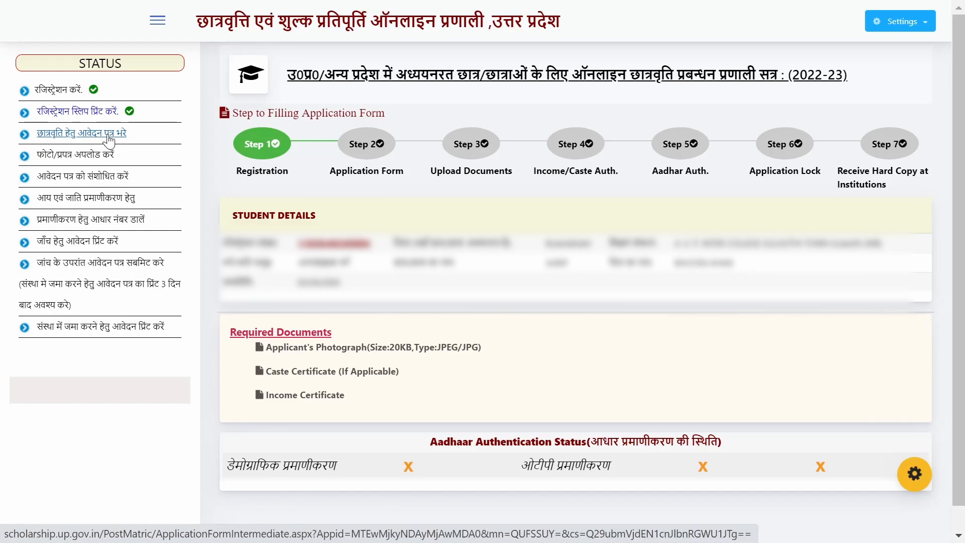
{"action": "left_click", "coordinate": [108, 137]}
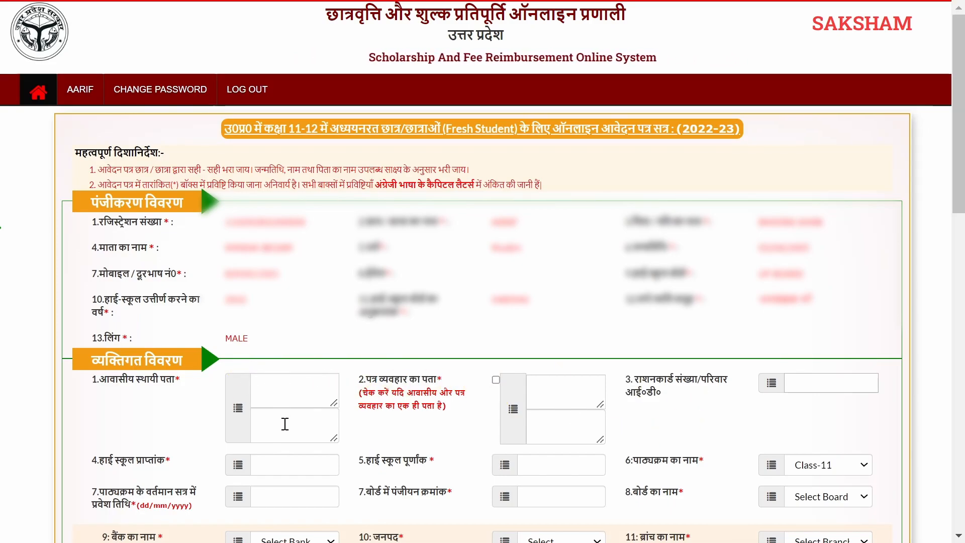
Point out the permanent address and correspondence address fields on the application form
{"action": "left_click_drag", "start_coordinate": [100, 380], "coordinate": [124, 382]}
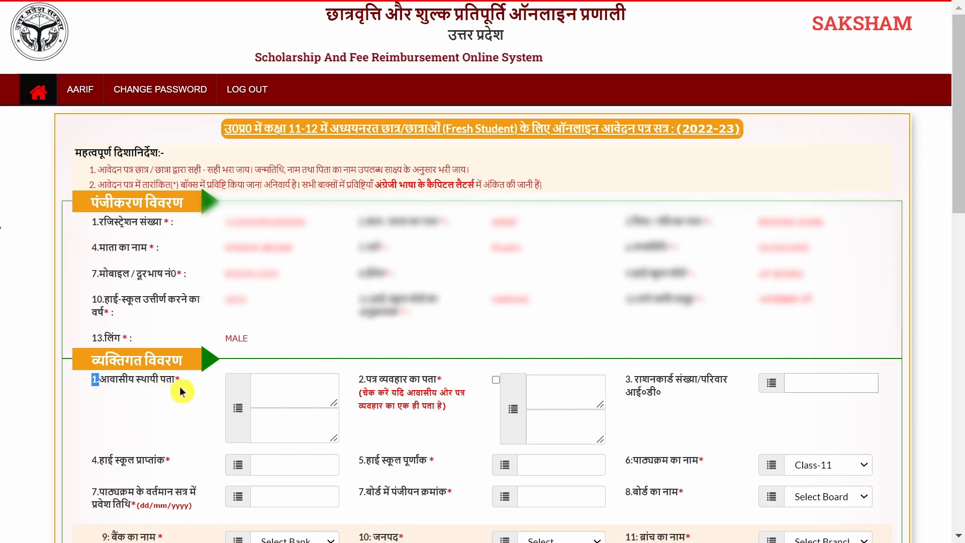
{"action": "left_click_drag", "start_coordinate": [182, 391], "coordinate": [186, 376]}
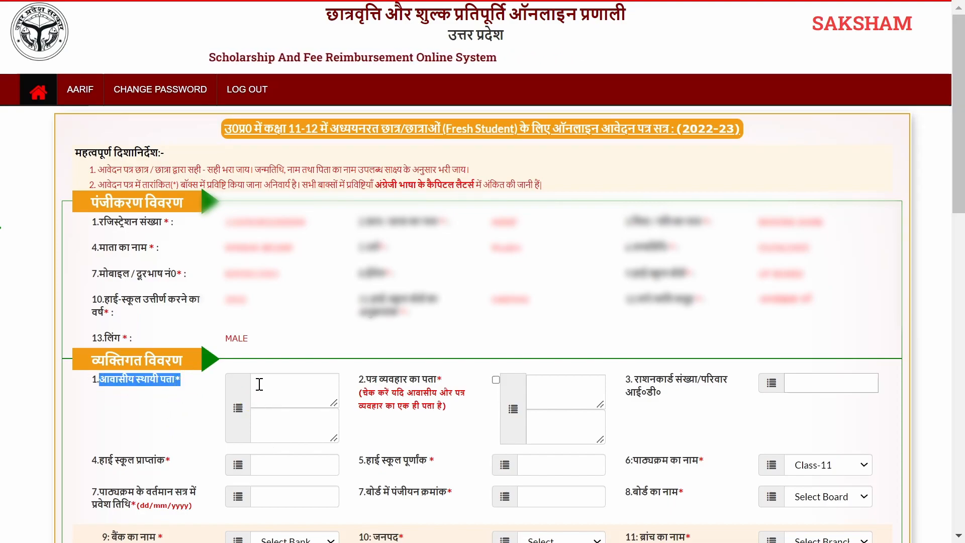
{"action": "left_click", "coordinate": [387, 369]}
{"action": "left_click_drag", "start_coordinate": [370, 381], "coordinate": [451, 386]}
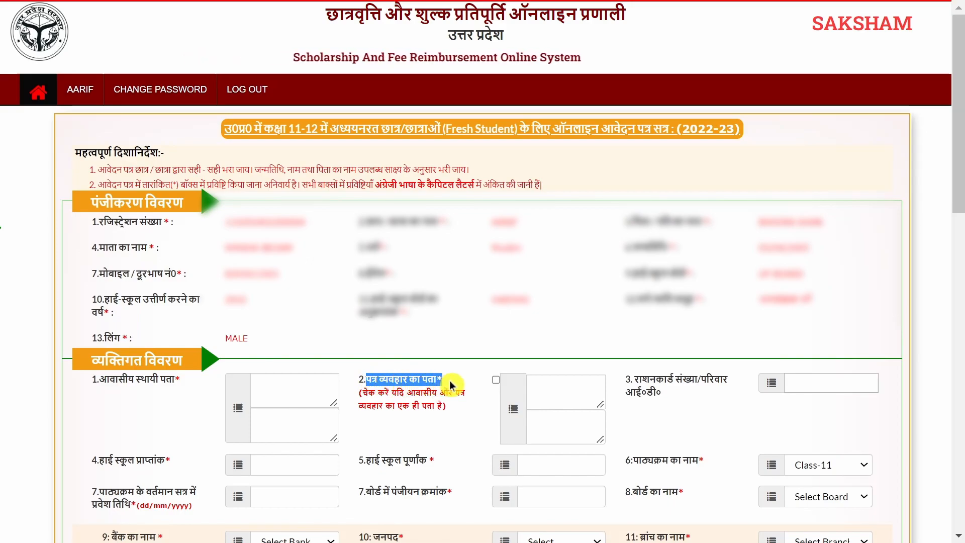
{"action": "left_click", "coordinate": [212, 404]}
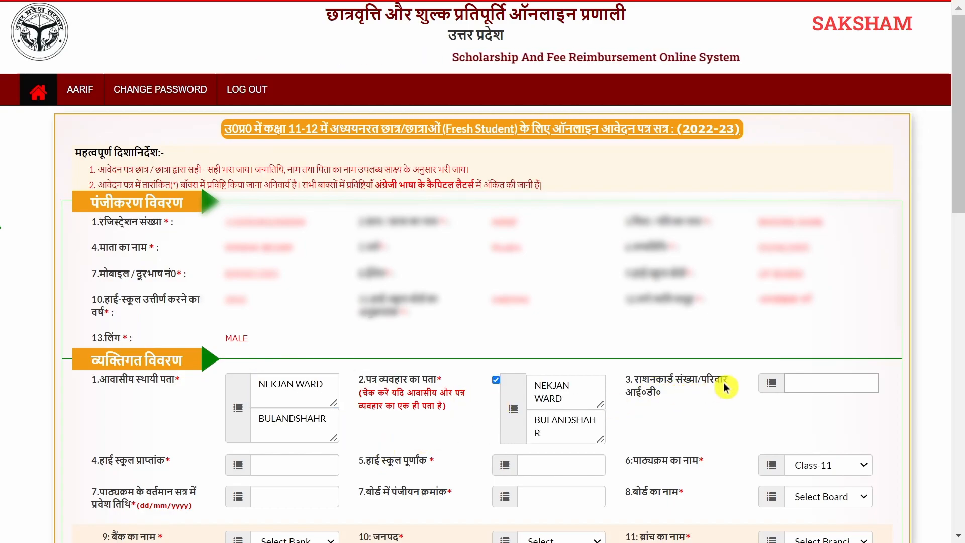
{"action": "scroll", "coordinate": [827, 395], "scroll_direction": "down", "scroll_amount": 3}
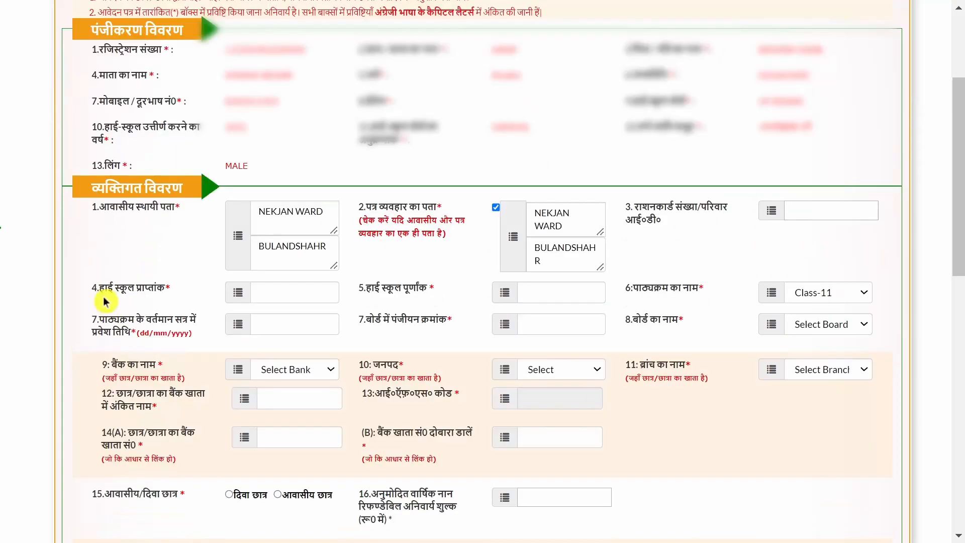
Keep the course class as Class-11 and enter admission date 02/07/2022
{"action": "left_click_drag", "start_coordinate": [99, 288], "coordinate": [181, 297]}
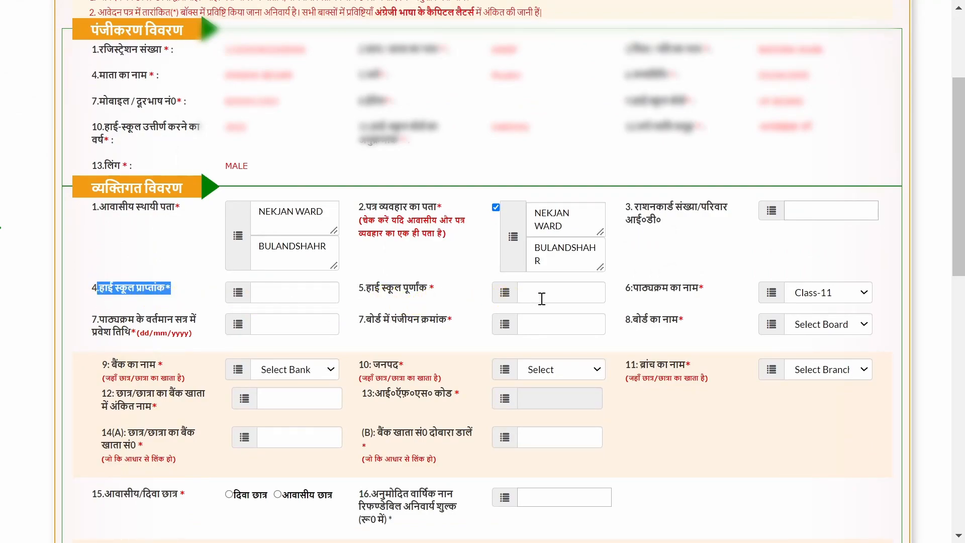
{"action": "left_click", "coordinate": [426, 285]}
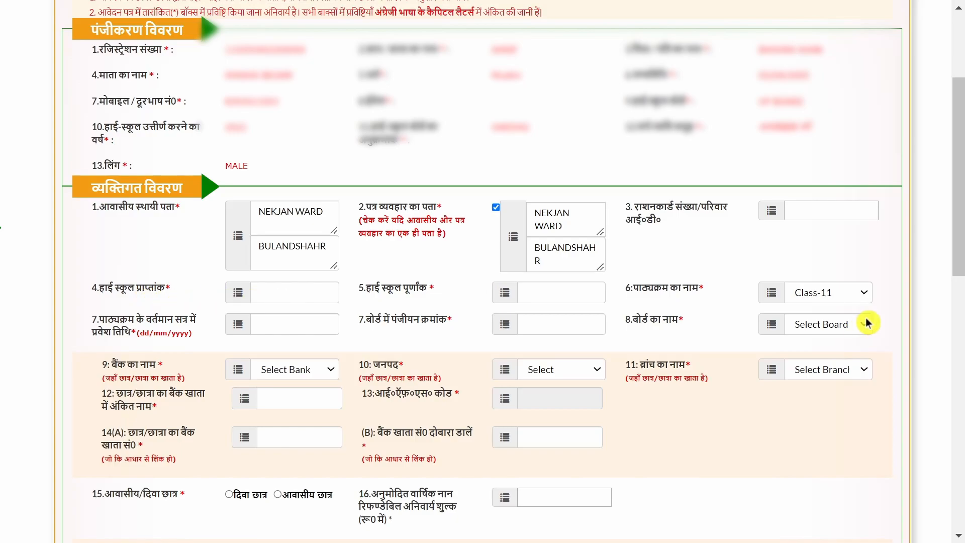
{"action": "left_click", "coordinate": [829, 296]}
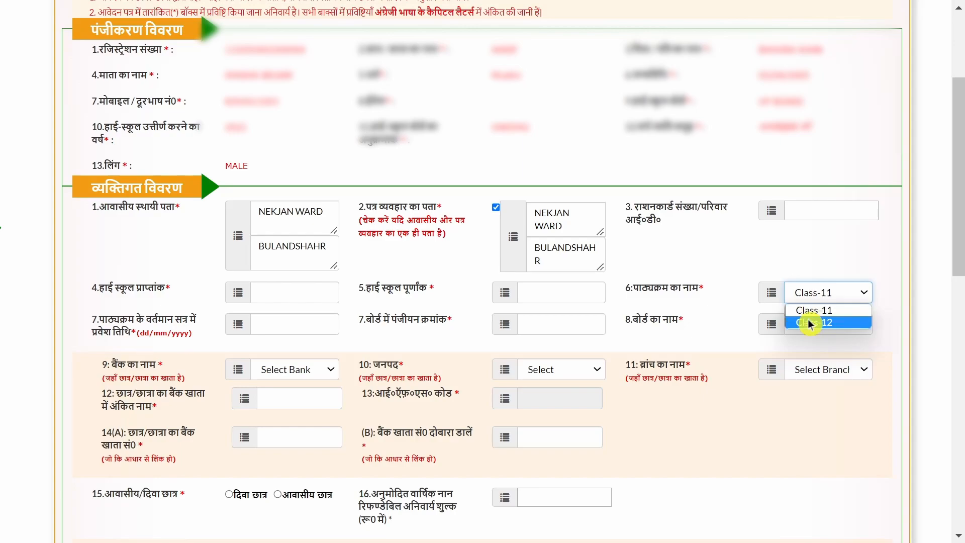
{"action": "left_click", "coordinate": [825, 312]}
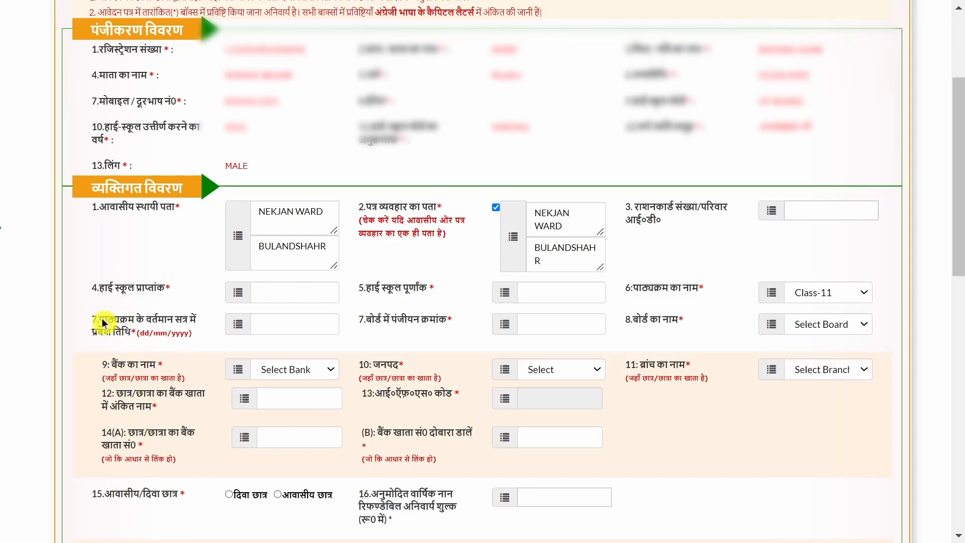
{"action": "left_click_drag", "start_coordinate": [101, 322], "coordinate": [204, 334]}
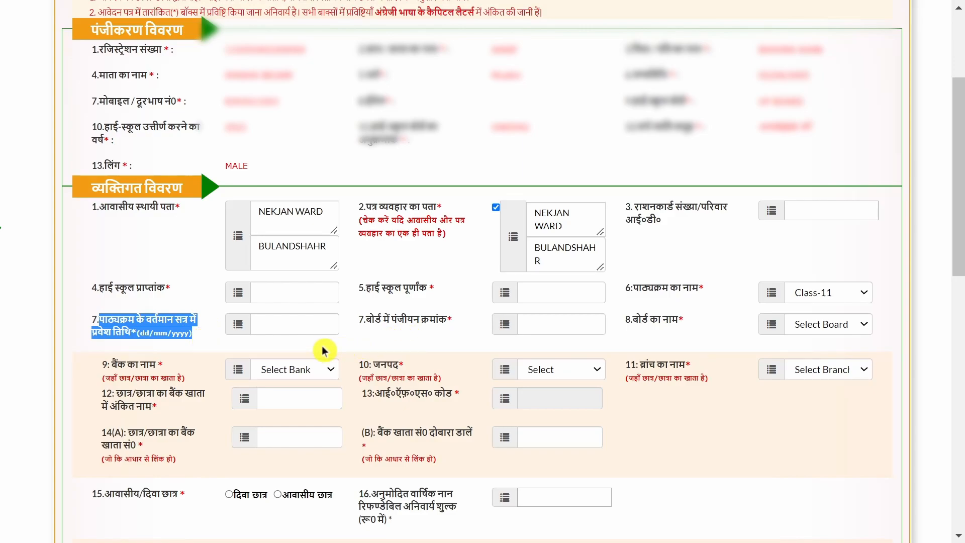
{"action": "left_click", "coordinate": [268, 324]}
{"action": "type", "text": "02/07/2022"}
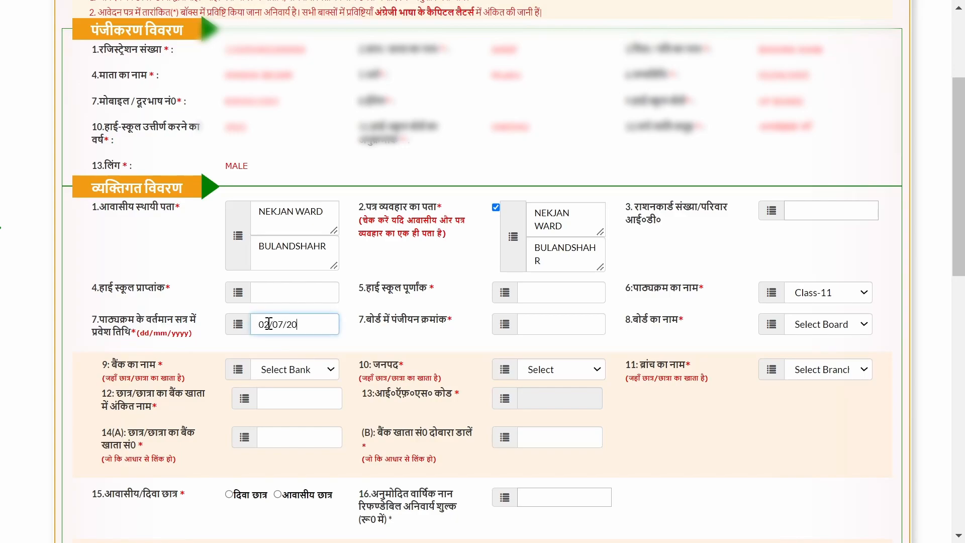
{"action": "left_click", "coordinate": [359, 335]}
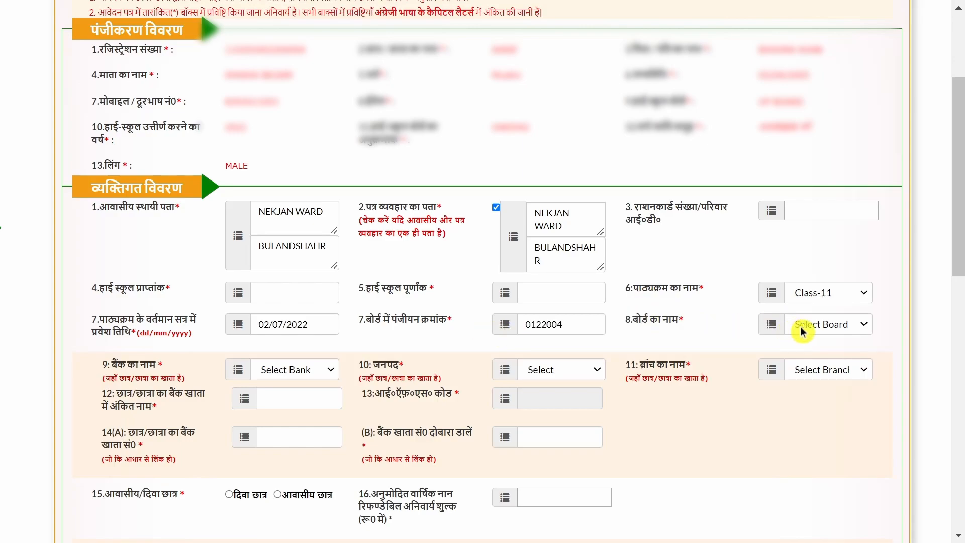
Choose UP BOARD as board, Punjab National Bank as the bank, and Bulandshahr as its district
{"action": "left_click", "coordinate": [801, 328]}
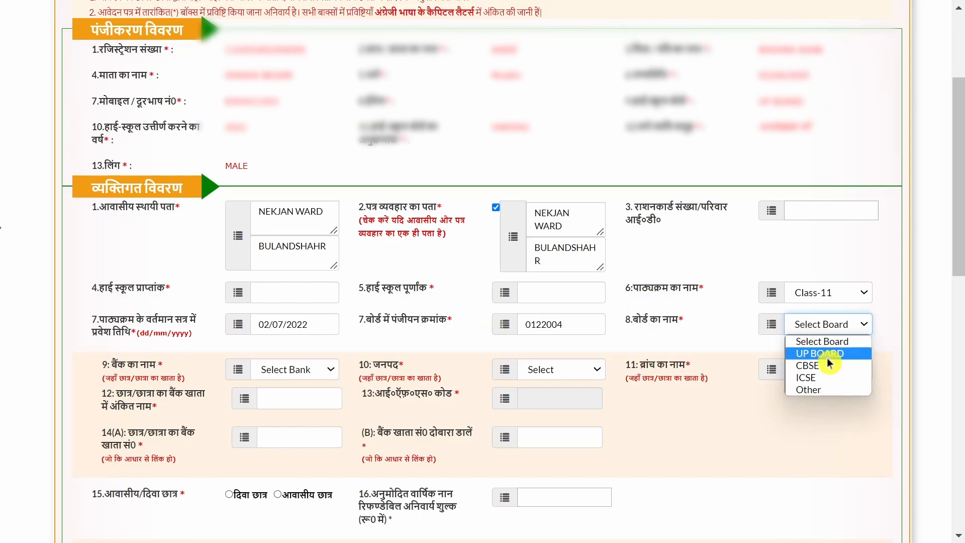
{"action": "left_click", "coordinate": [827, 357]}
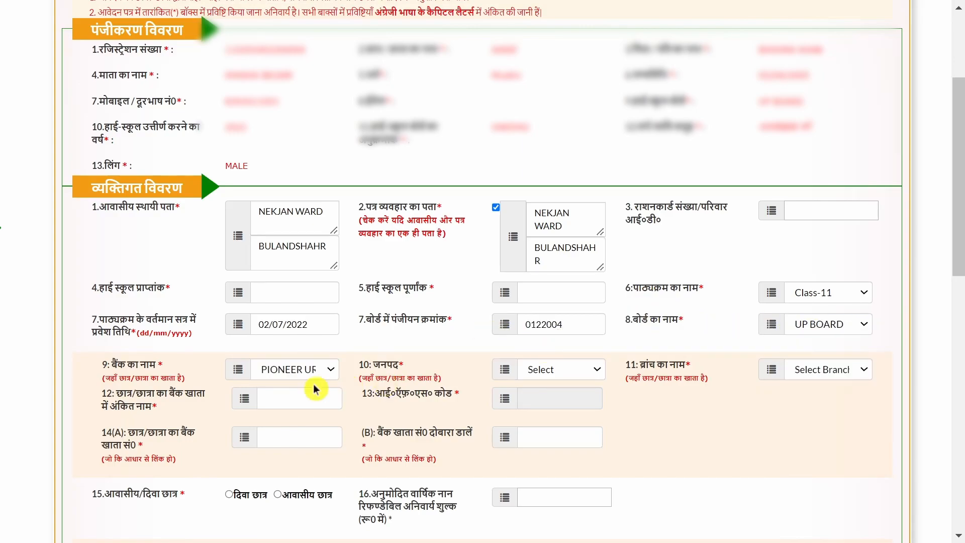
{"action": "left_click", "coordinate": [276, 372]}
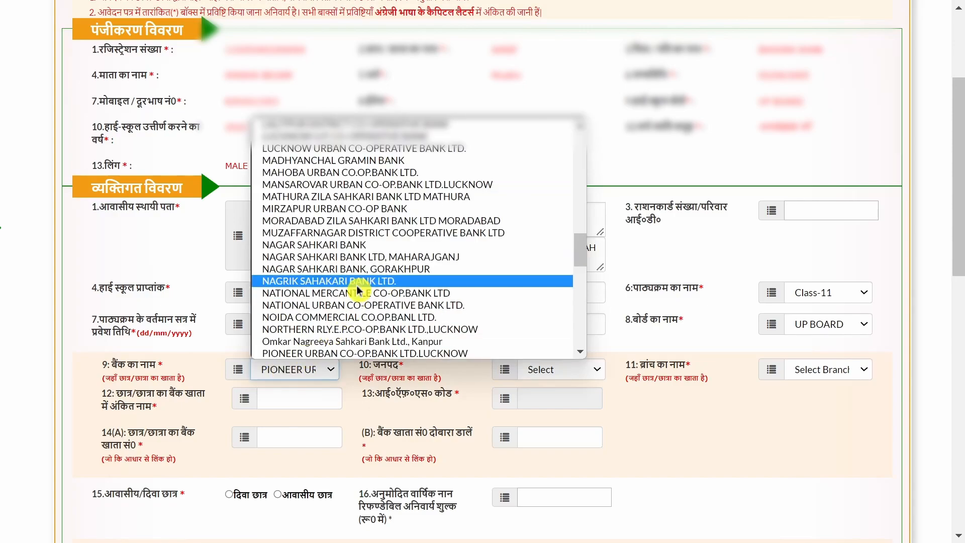
{"action": "key", "text": "p"}
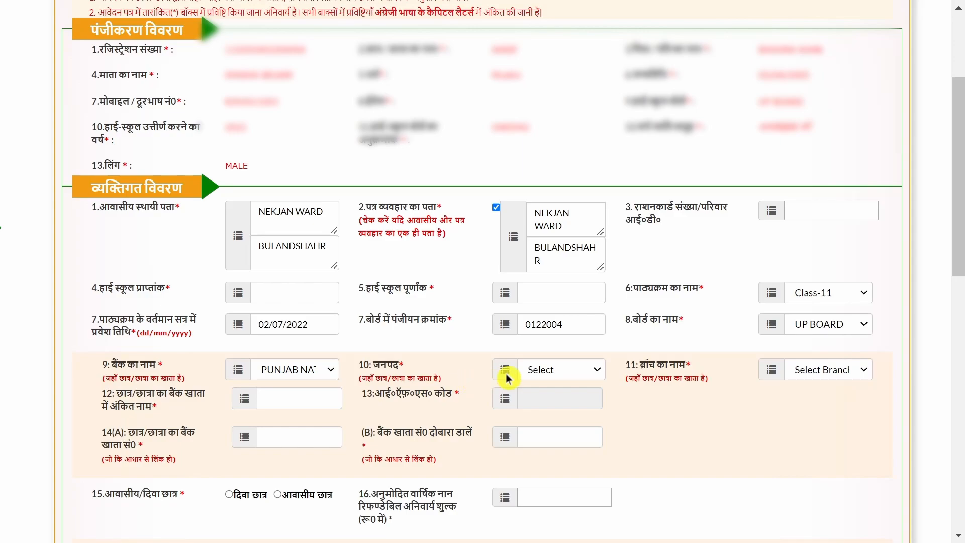
{"action": "left_click", "coordinate": [545, 370]}
{"action": "left_click", "coordinate": [555, 328]}
{"action": "scroll", "coordinate": [751, 252], "scroll_direction": "down", "scroll_amount": 3}
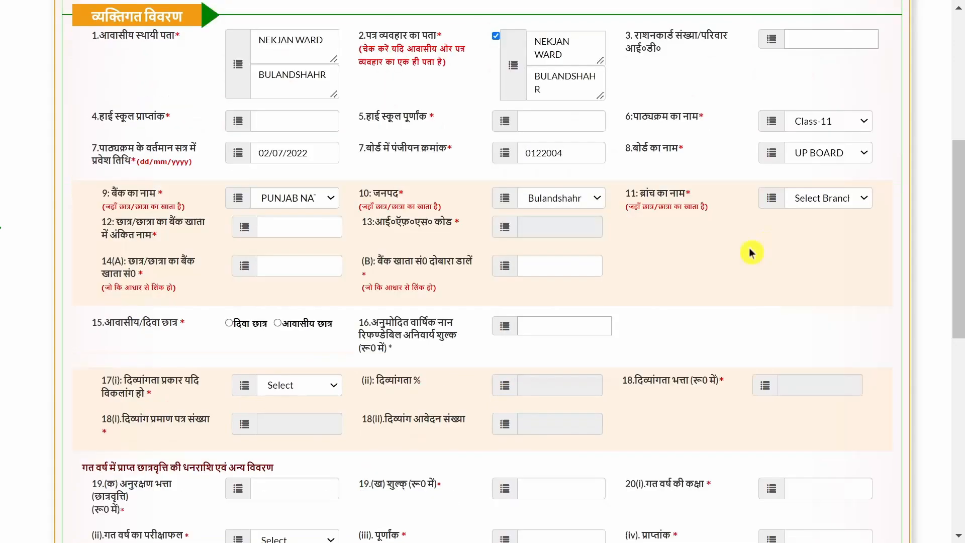
Choose the bank branch from the branch list so the IFSC code fills in
{"action": "left_click", "coordinate": [815, 198]}
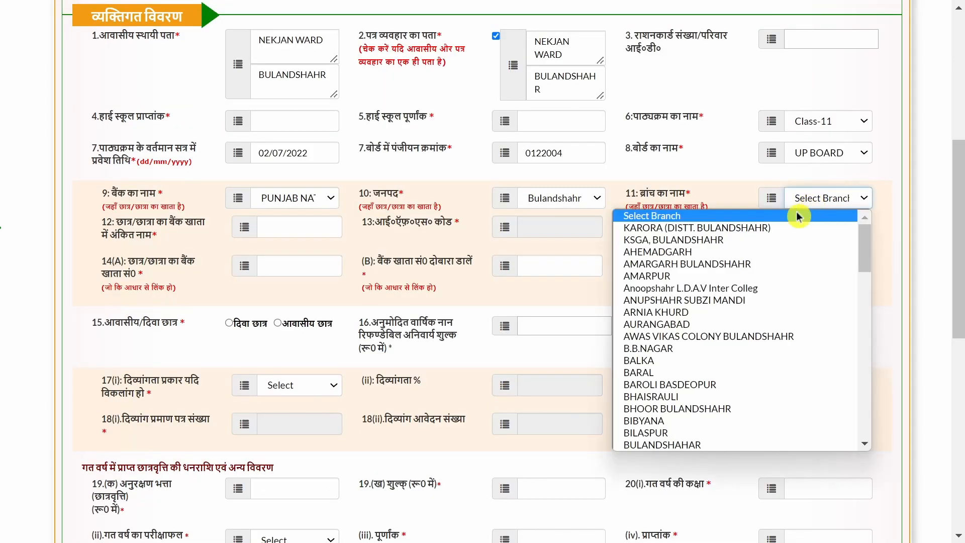
{"action": "left_click", "coordinate": [691, 381]}
{"action": "left_click_drag", "start_coordinate": [115, 222], "coordinate": [182, 242]}
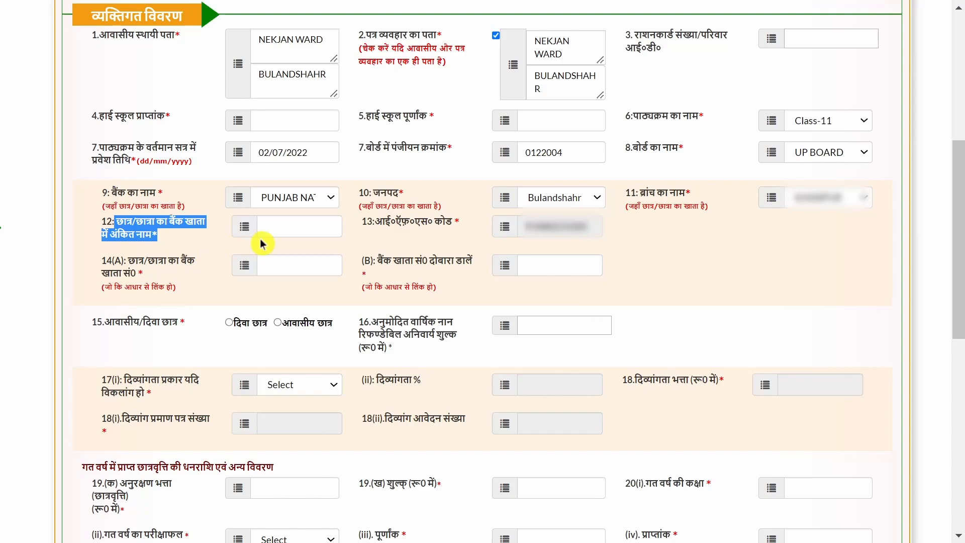
{"action": "left_click", "coordinate": [384, 246]}
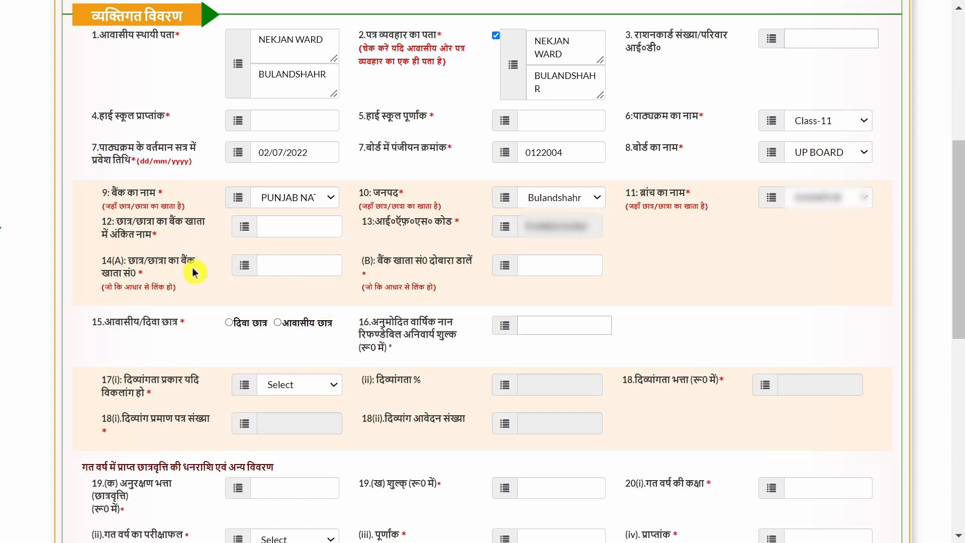
Enter 32000 as the annual non-refundable fee, leaving disability type unselected
{"action": "scroll", "coordinate": [123, 171], "scroll_direction": "down", "scroll_amount": 3}
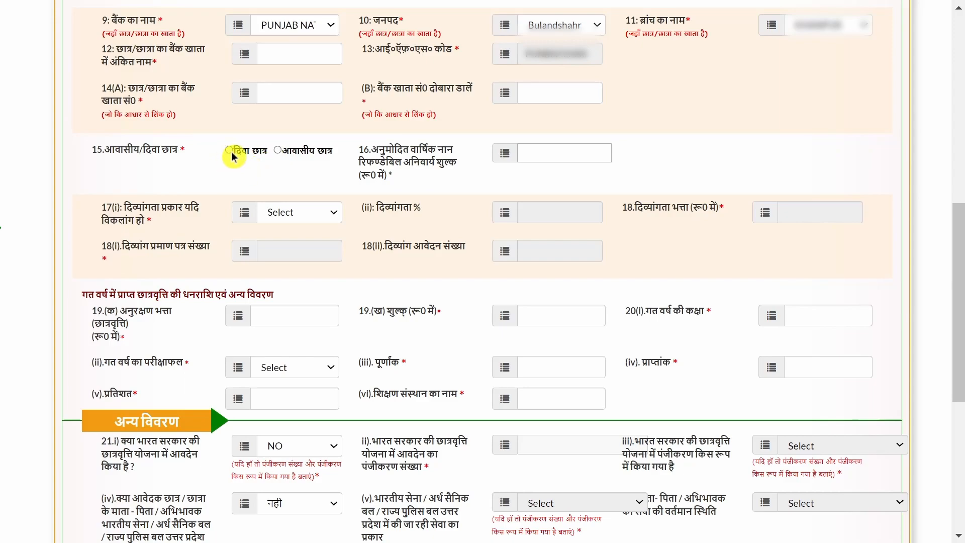
{"action": "left_click_drag", "start_coordinate": [376, 153], "coordinate": [456, 180]}
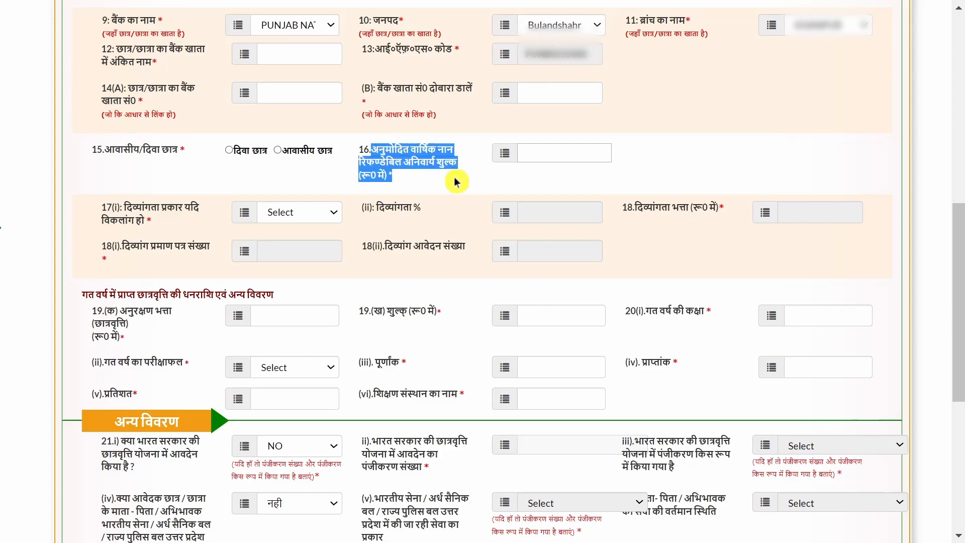
{"action": "left_click", "coordinate": [457, 181]}
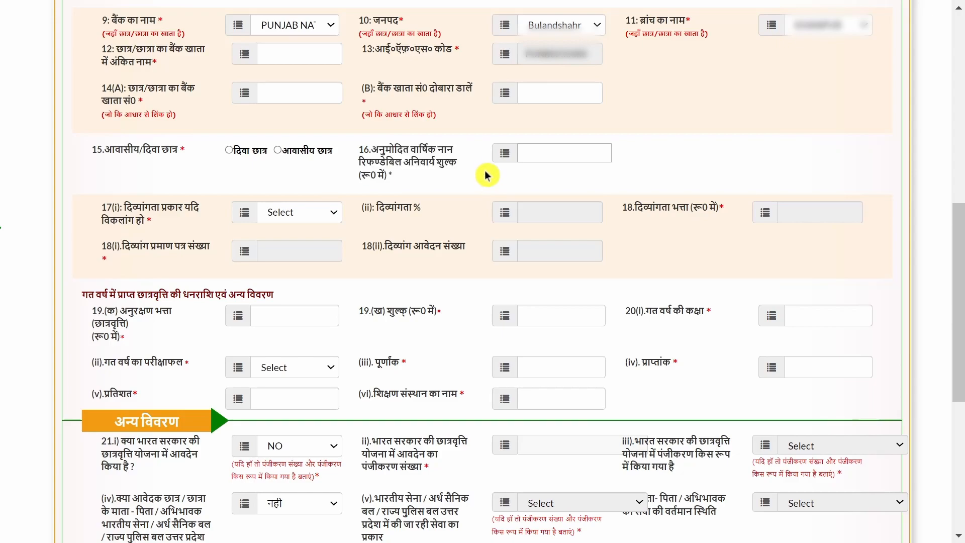
{"action": "left_click", "coordinate": [551, 157]}
{"action": "type", "text": "32000"}
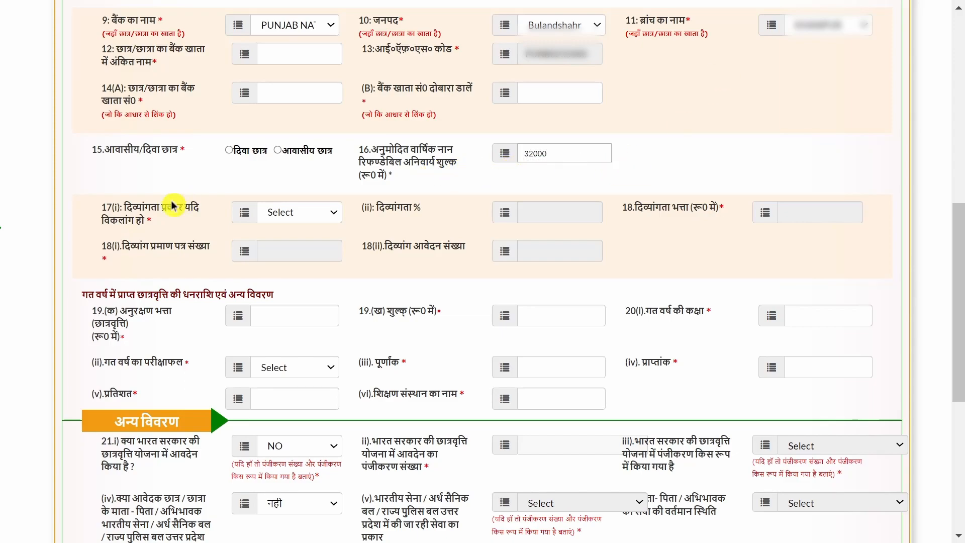
{"action": "left_click", "coordinate": [282, 215]}
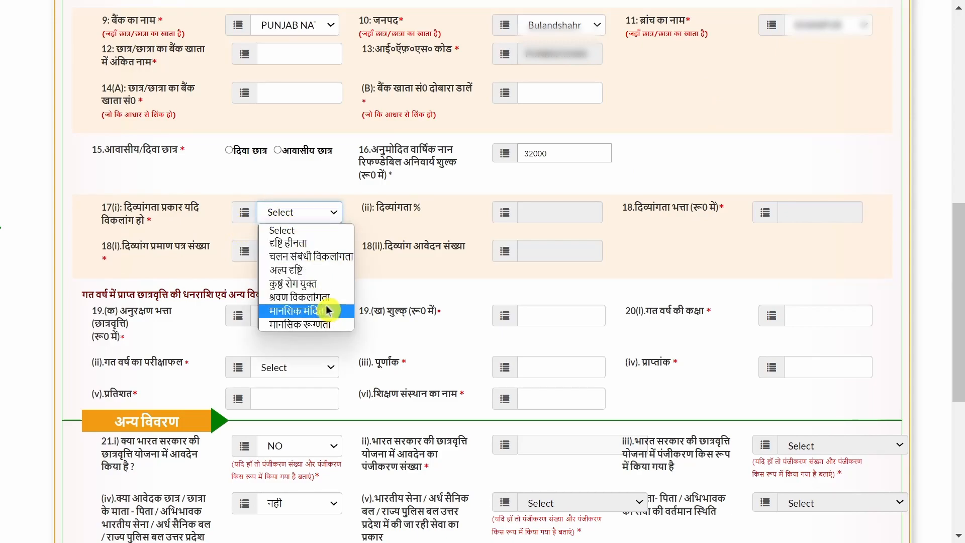
{"action": "left_click", "coordinate": [273, 183]}
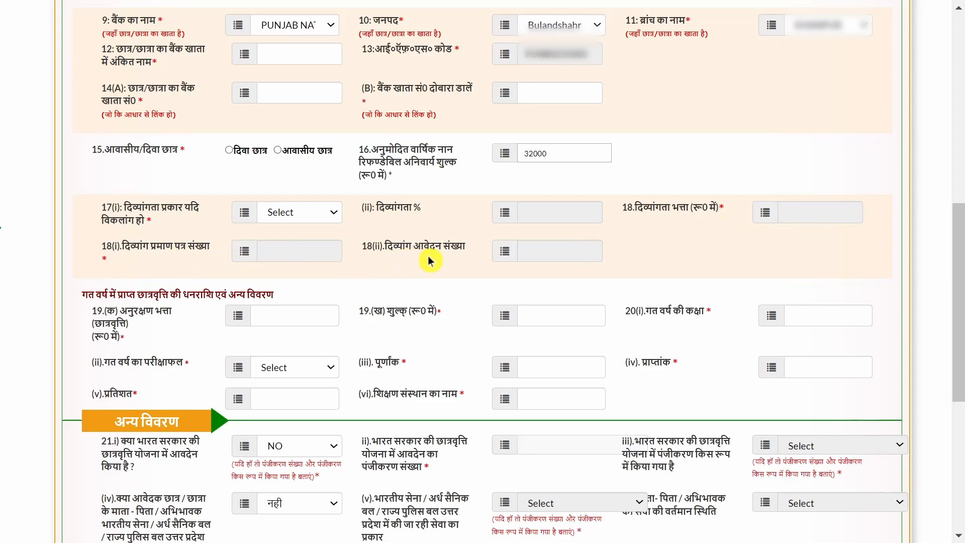
Complete the previous year's fee entry and enter 10TH as the previous class
{"action": "scroll", "coordinate": [83, 190], "scroll_direction": "down", "scroll_amount": 2}
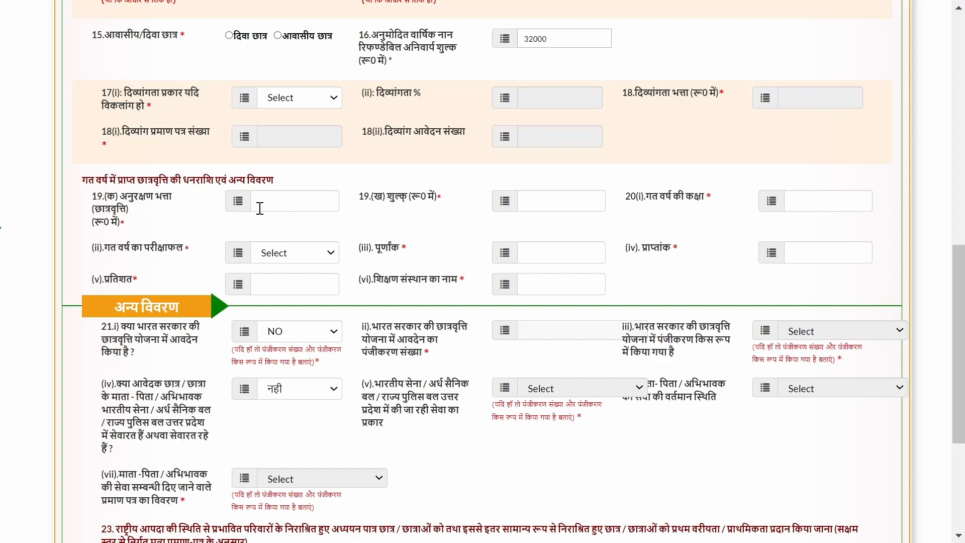
{"action": "left_click", "coordinate": [559, 201]}
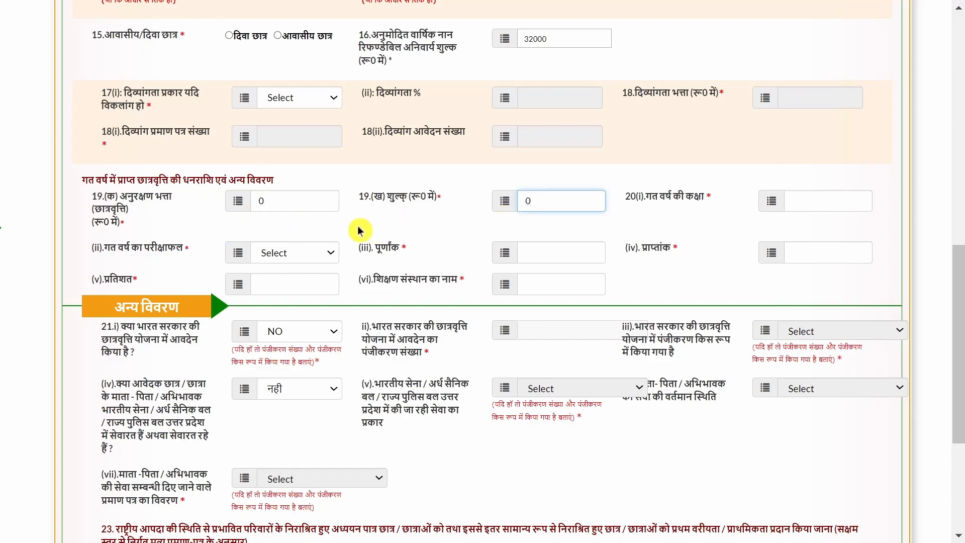
{"action": "left_click", "coordinate": [282, 224]}
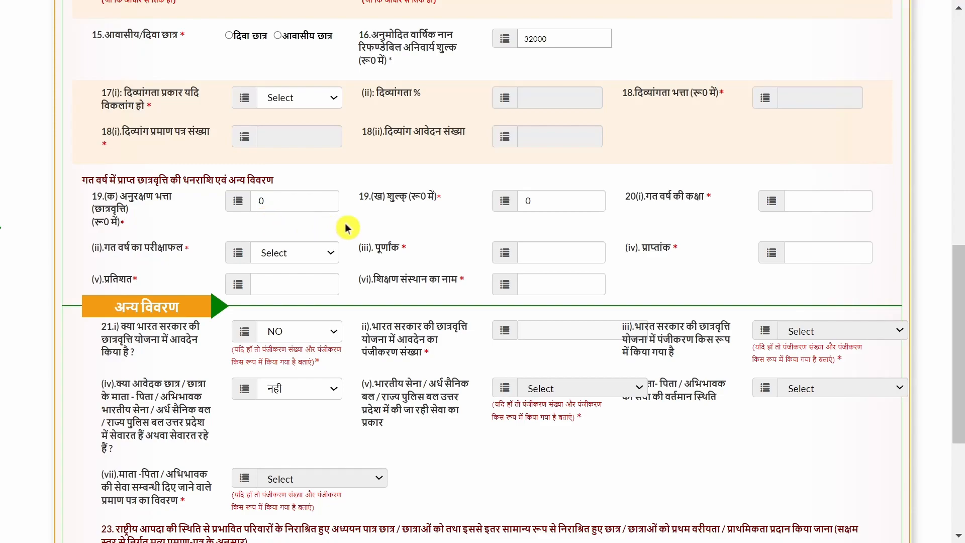
{"action": "left_click_drag", "start_coordinate": [652, 197], "coordinate": [712, 197]}
{"action": "left_click", "coordinate": [807, 200]}
{"action": "type", "text": "10TH"}
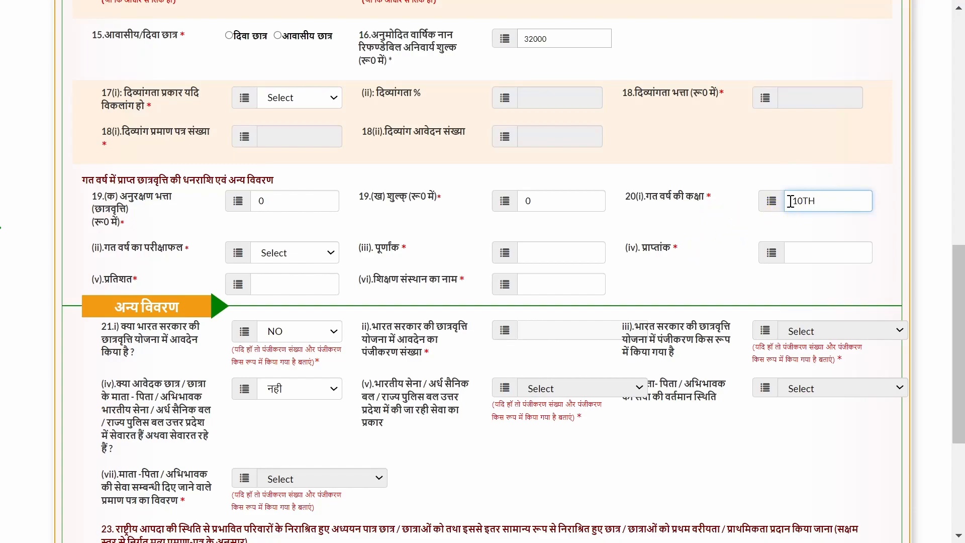
{"action": "left_click", "coordinate": [107, 252]}
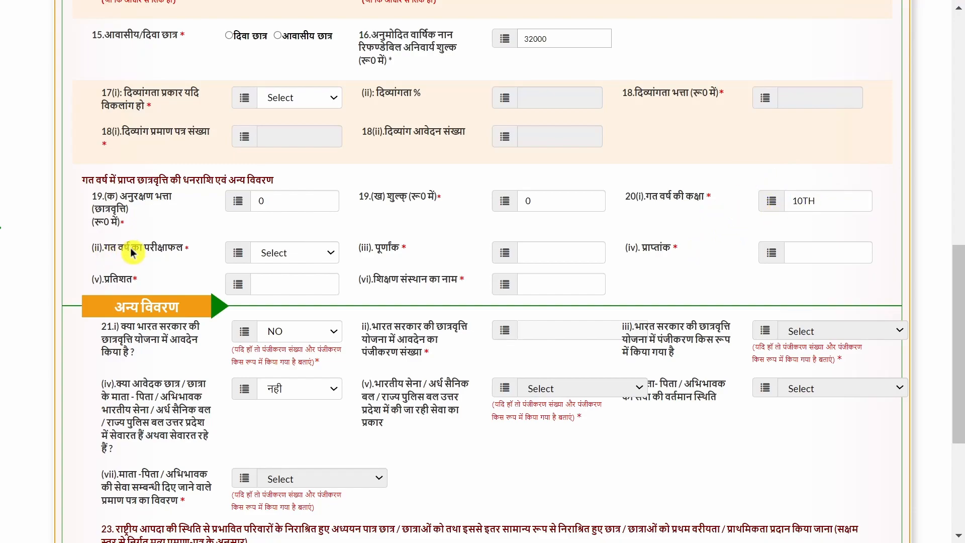
Set the previous year's result to PASS
{"action": "left_click", "coordinate": [270, 254]}
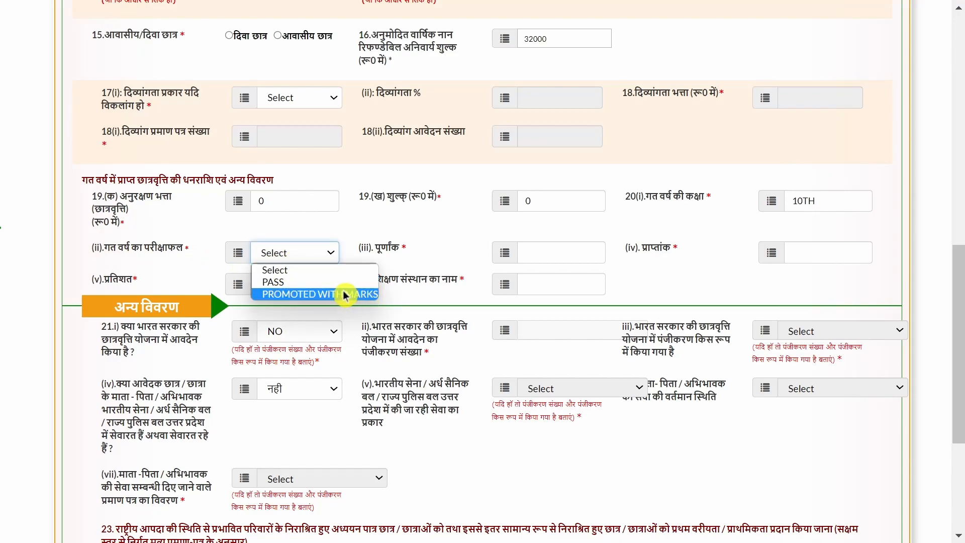
{"action": "left_click", "coordinate": [280, 282]}
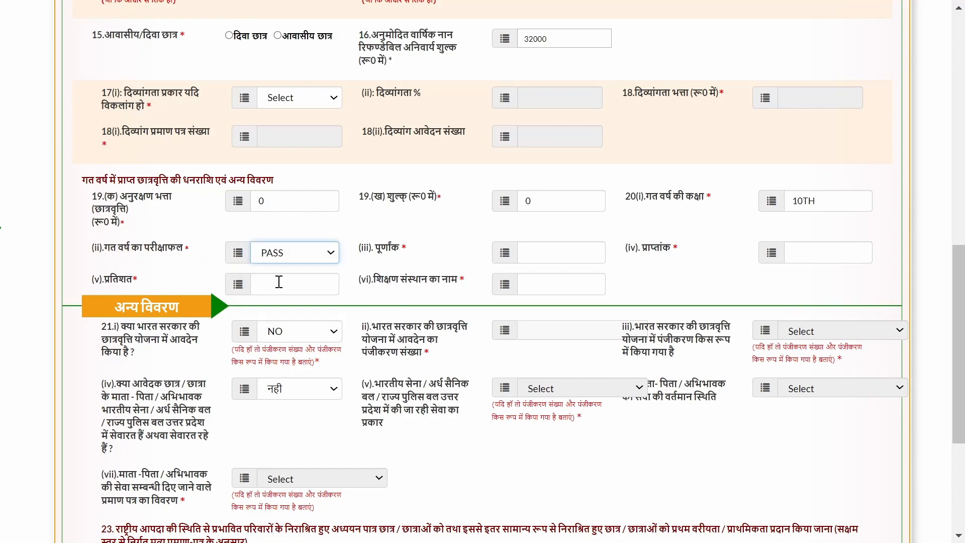
{"action": "left_click", "coordinate": [317, 252]}
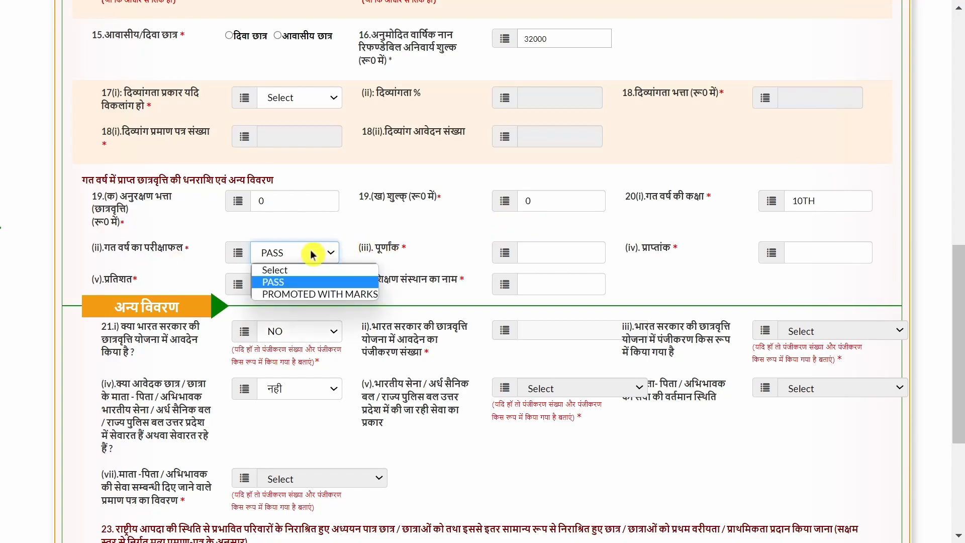
{"action": "left_click", "coordinate": [297, 282]}
Enter total marks 600 and marks obtained 500, giving an 83.33 percentage
{"action": "left_click_drag", "start_coordinate": [371, 249], "coordinate": [408, 250]}
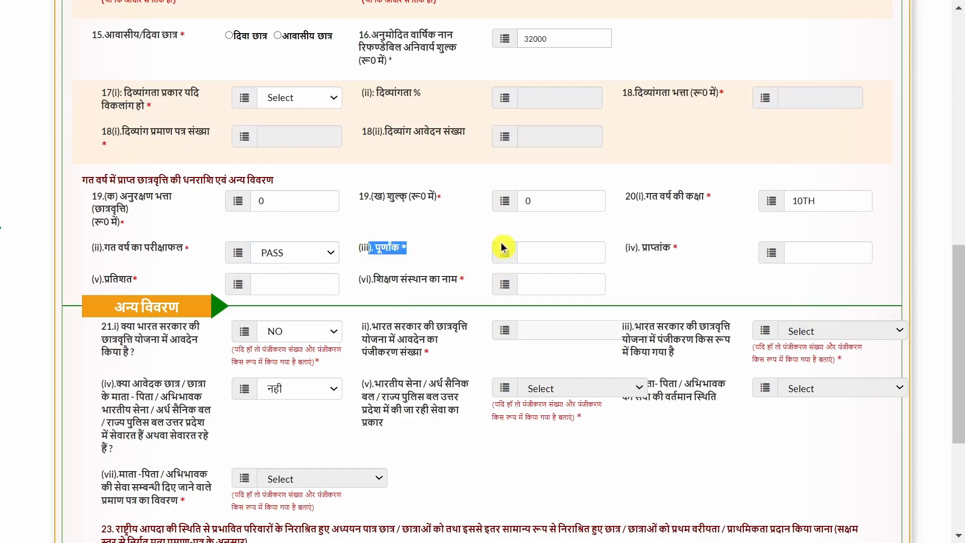
{"action": "left_click_drag", "start_coordinate": [641, 248], "coordinate": [678, 250]}
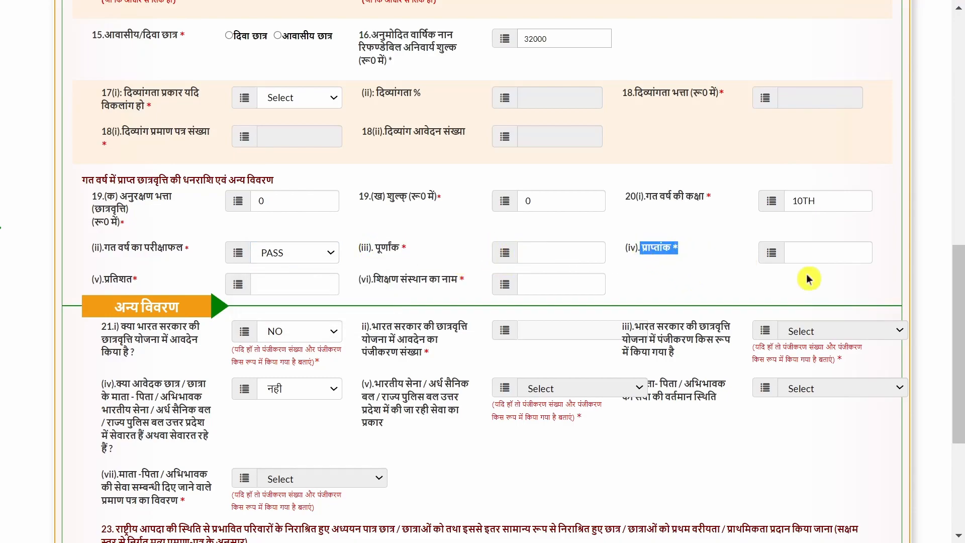
{"action": "left_click", "coordinate": [670, 285]}
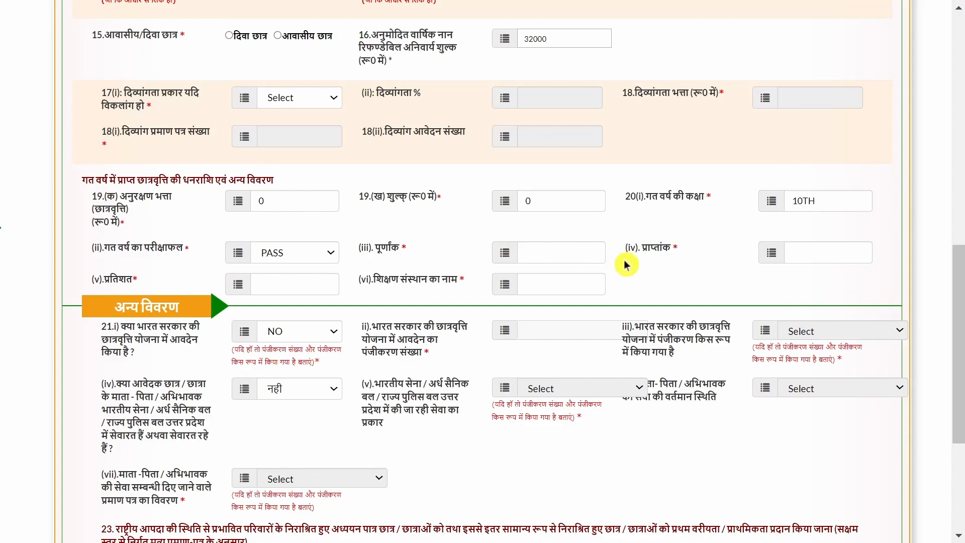
{"action": "left_click", "coordinate": [521, 251]}
{"action": "left_click", "coordinate": [814, 248]}
{"action": "type", "text": "500"}
{"action": "left_click_drag", "start_coordinate": [258, 284], "coordinate": [273, 285]}
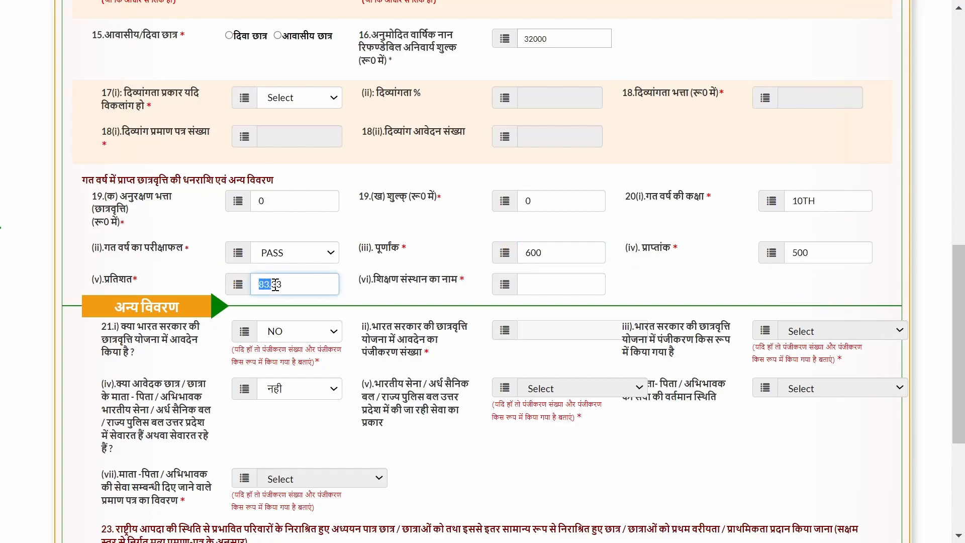
{"action": "left_click", "coordinate": [406, 283]}
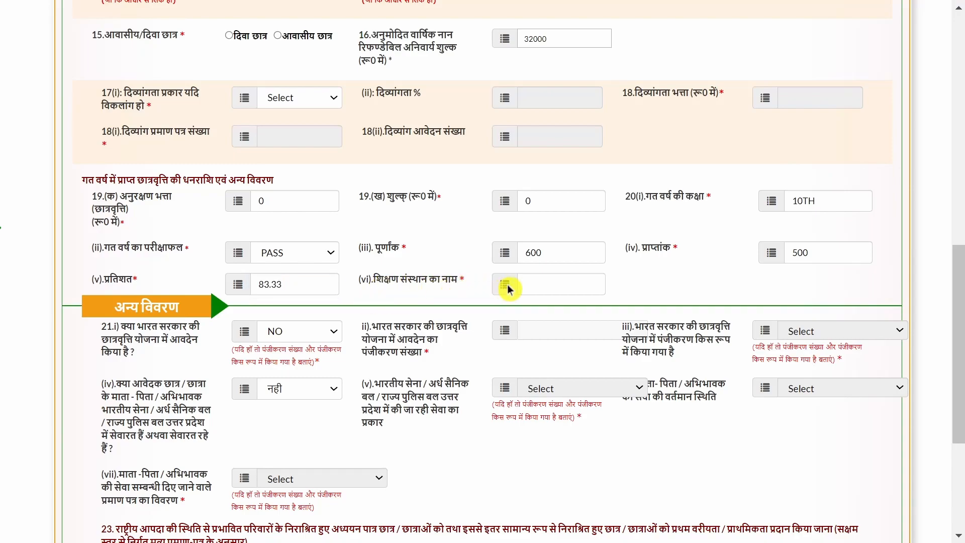
{"action": "scroll", "coordinate": [598, 284], "scroll_direction": "down", "scroll_amount": 5}
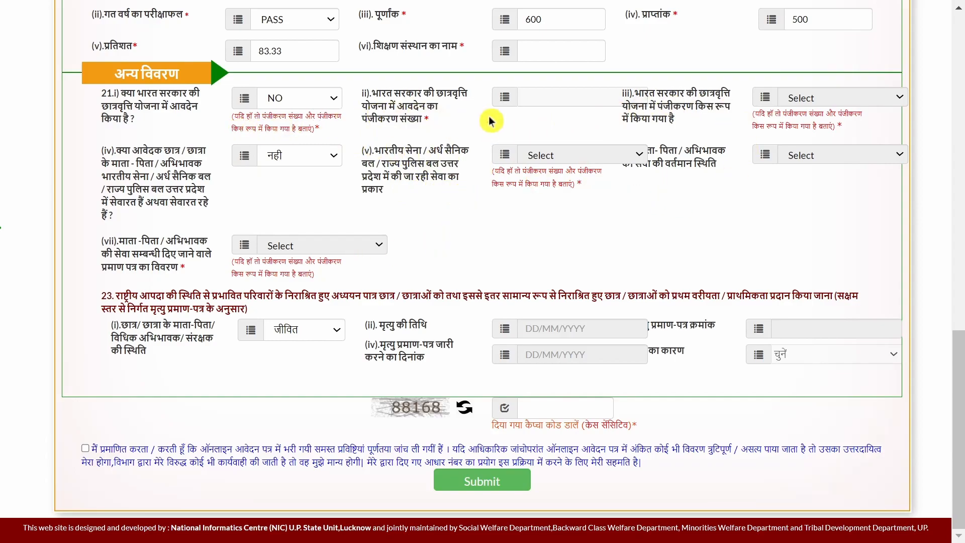
{"action": "left_click_drag", "start_coordinate": [122, 94], "coordinate": [179, 114]}
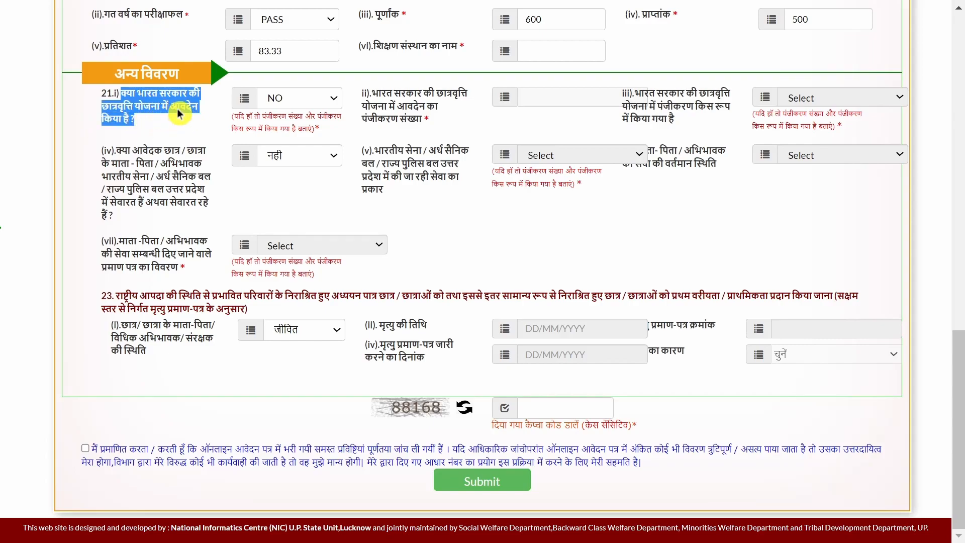
{"action": "left_click", "coordinate": [137, 135]}
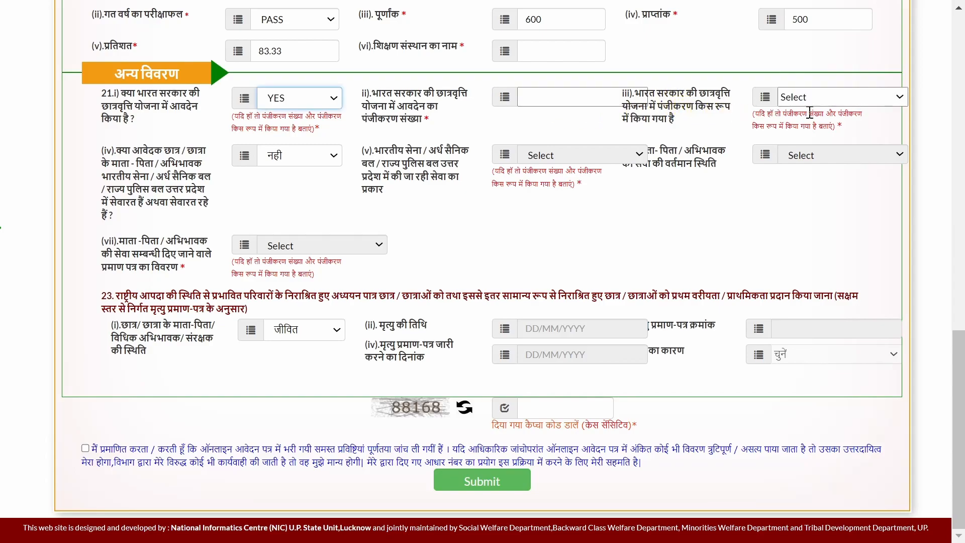
{"action": "left_click", "coordinate": [814, 98]}
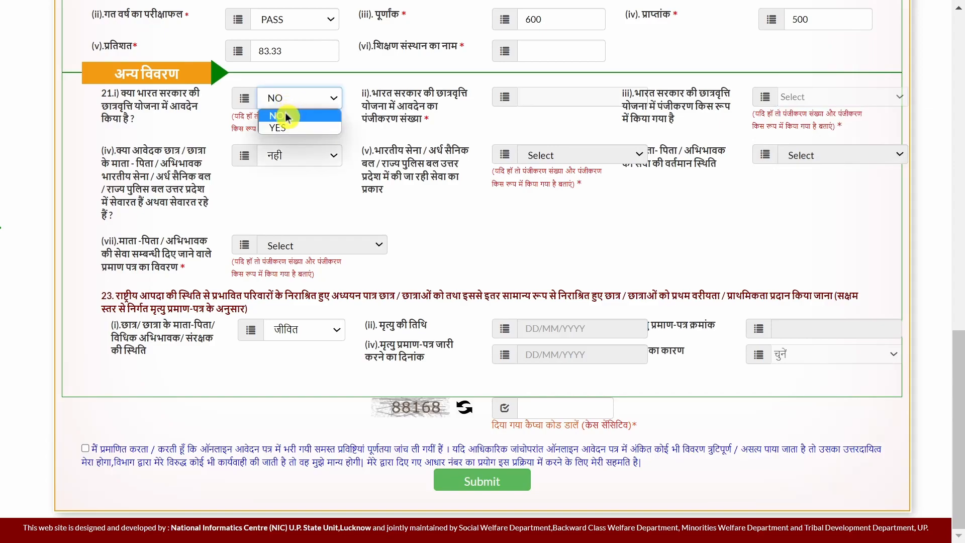
{"action": "left_click", "coordinate": [286, 116]}
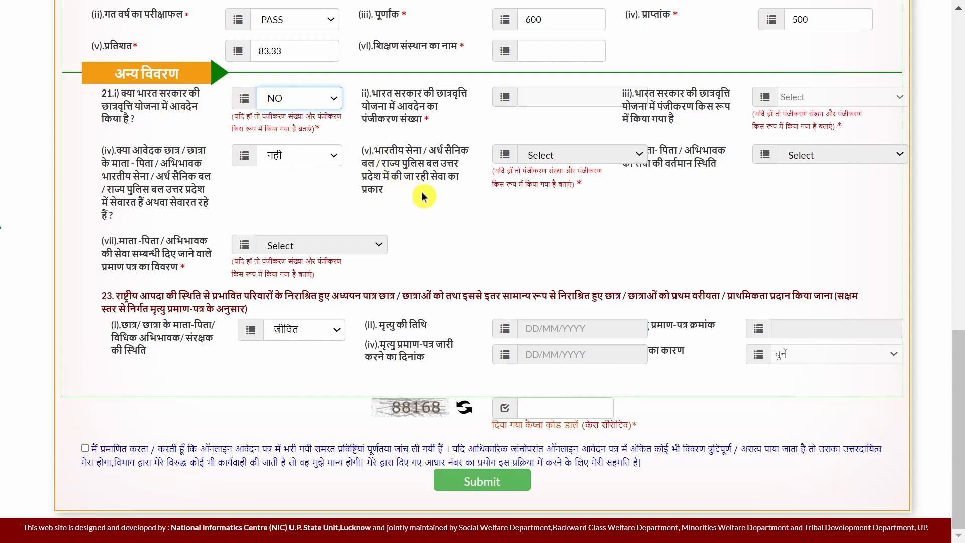
Enter captcha 88168, tick the declaration, and submit the application form
{"action": "left_click", "coordinate": [535, 409]}
{"action": "left_click", "coordinate": [372, 447]}
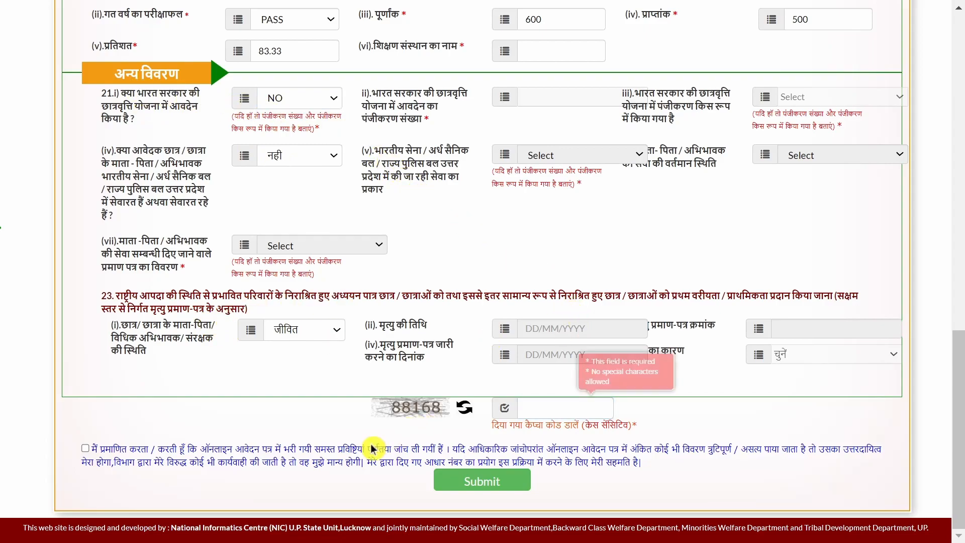
{"action": "left_click", "coordinate": [524, 405]}
{"action": "type", "text": "881"}
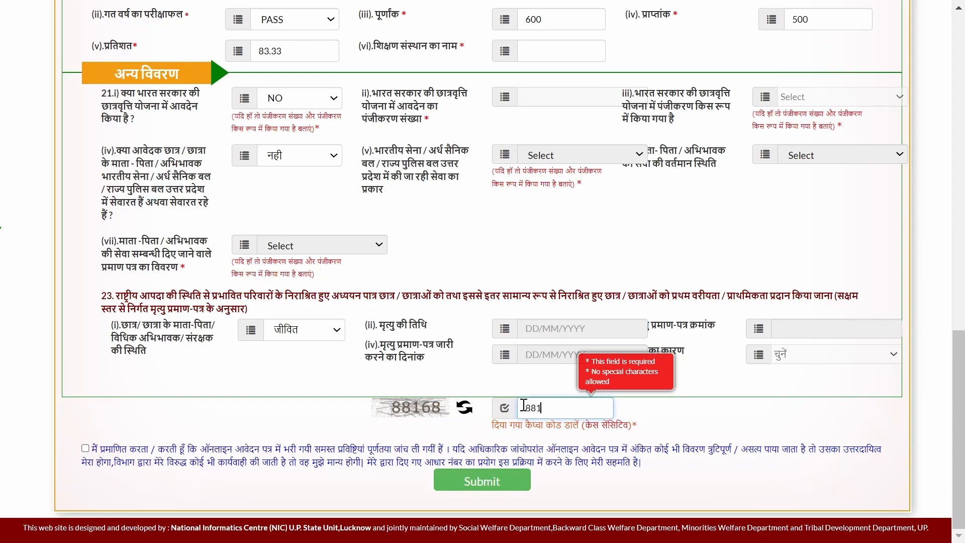
{"action": "type", "text": "68"}
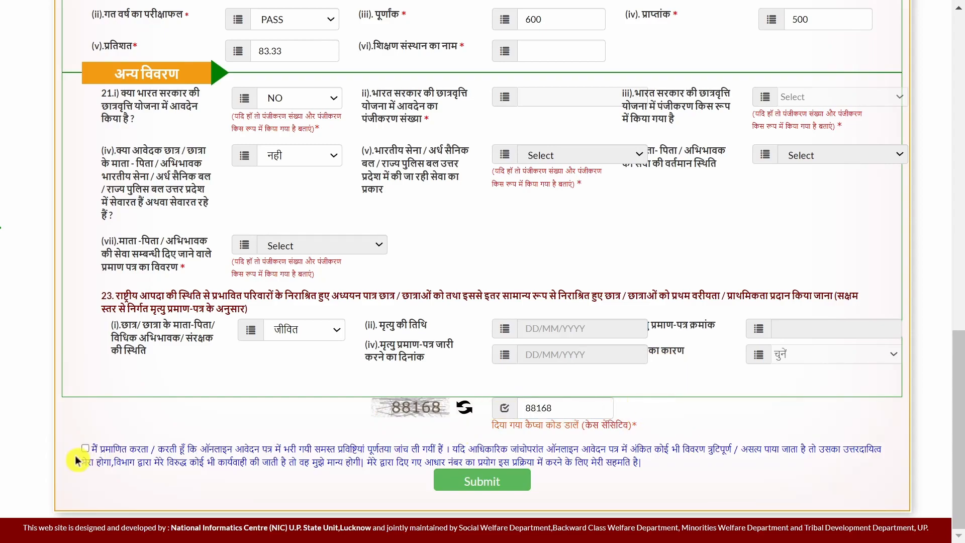
{"action": "left_click", "coordinate": [474, 483]}
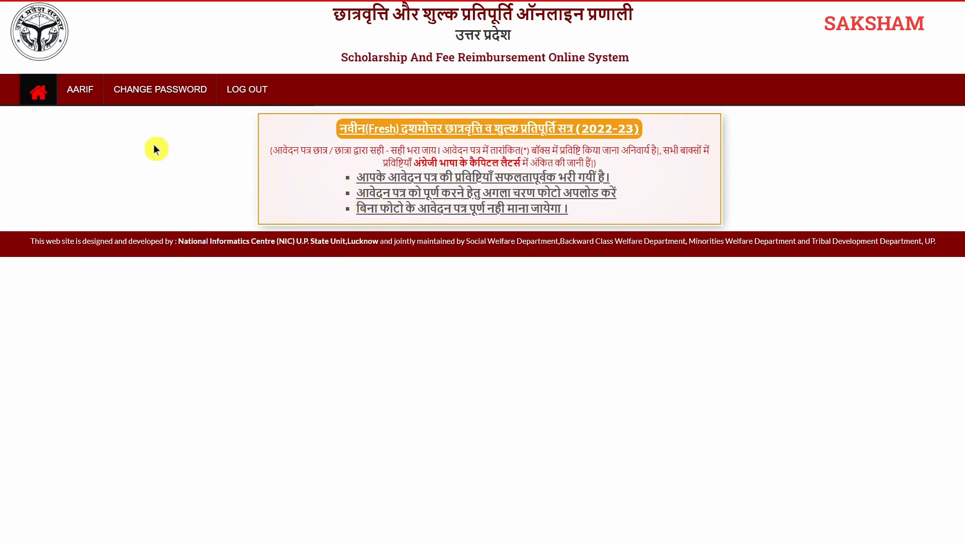
Upload the student's photo on the photo upload page, then return to the dashboard
{"action": "left_click", "coordinate": [38, 96]}
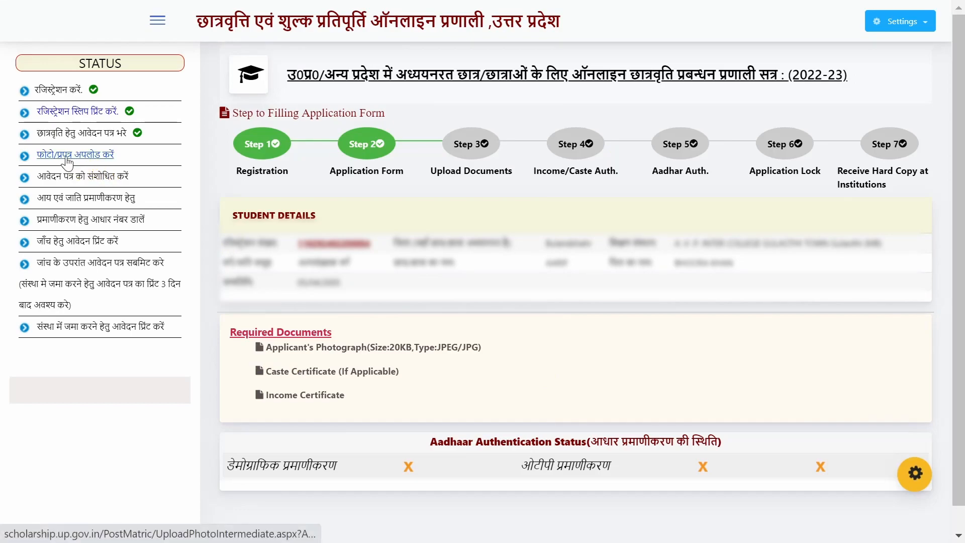
{"action": "left_click", "coordinate": [81, 155]}
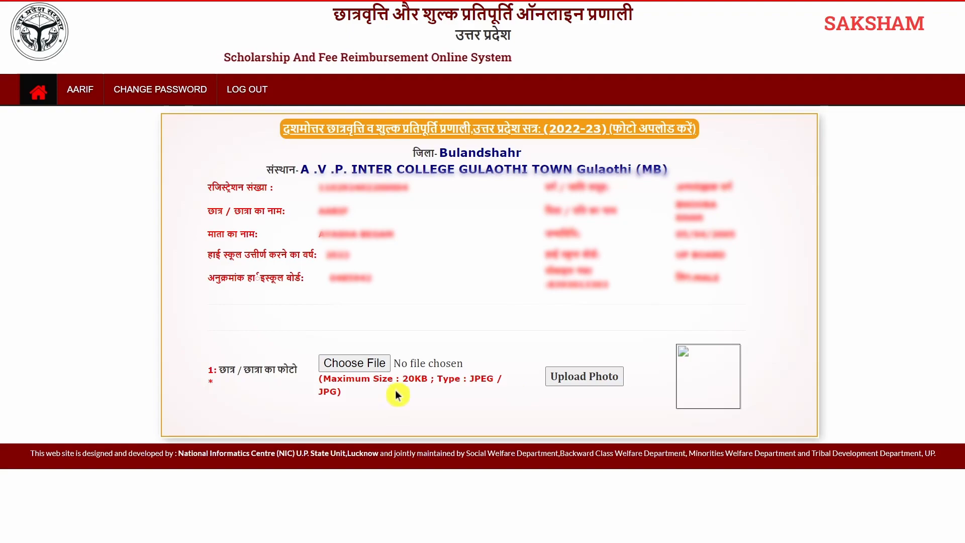
{"action": "left_click", "coordinate": [357, 366]}
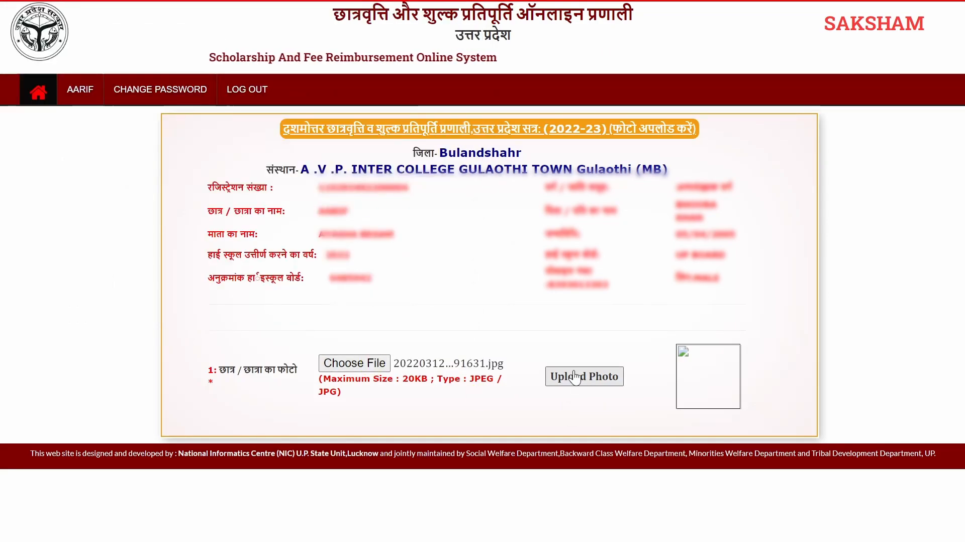
{"action": "left_click", "coordinate": [575, 378]}
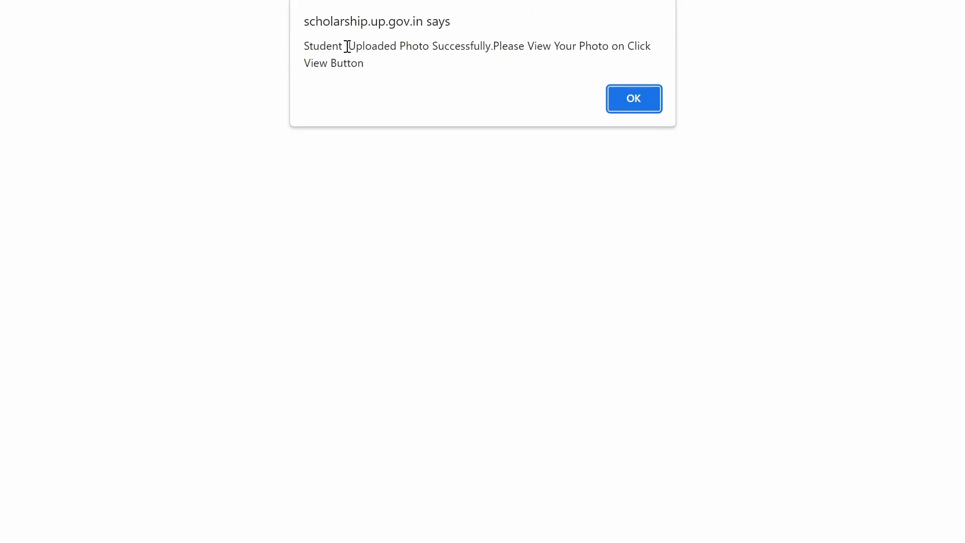
{"action": "left_click", "coordinate": [634, 100]}
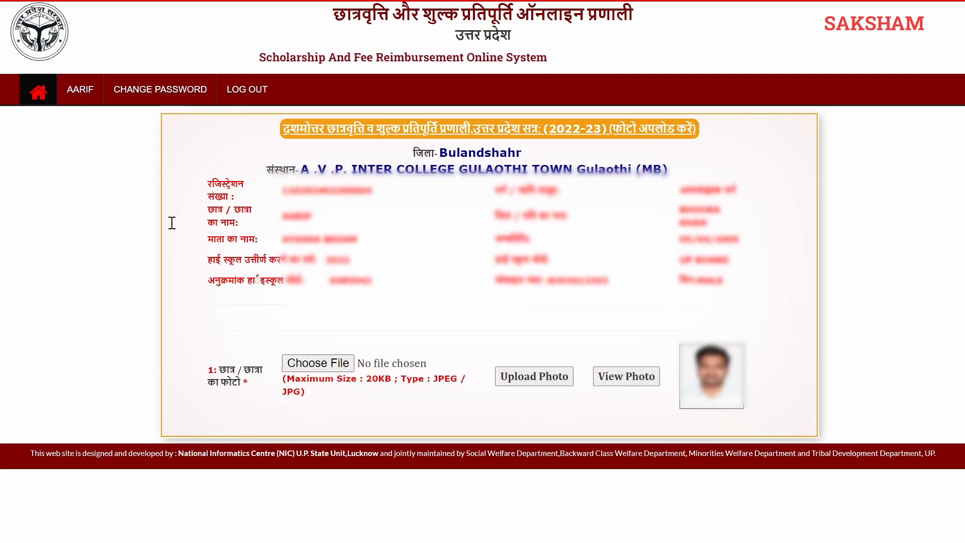
{"action": "left_click", "coordinate": [39, 95]}
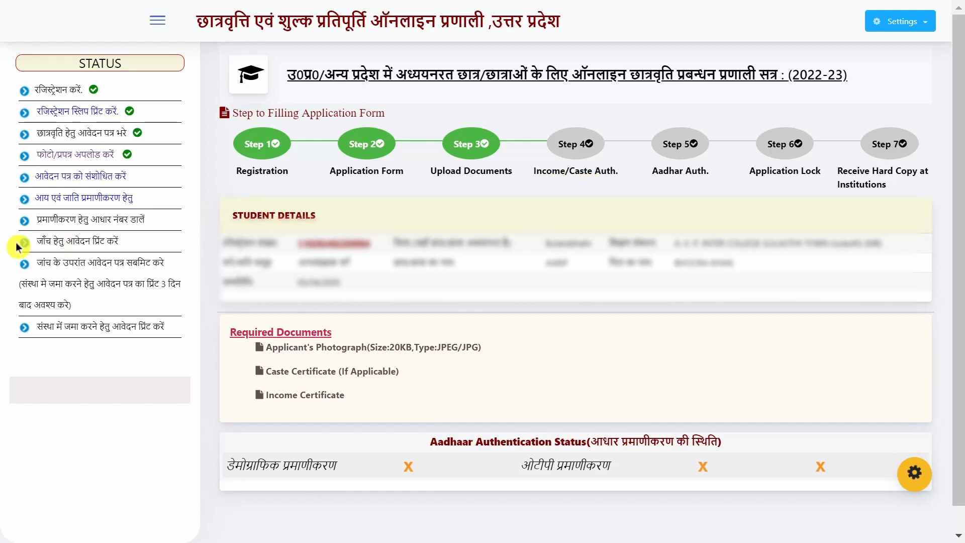
Confirm the fetched income certificate details (family income 48000) in the income and caste verification form
{"action": "left_click", "coordinate": [105, 198]}
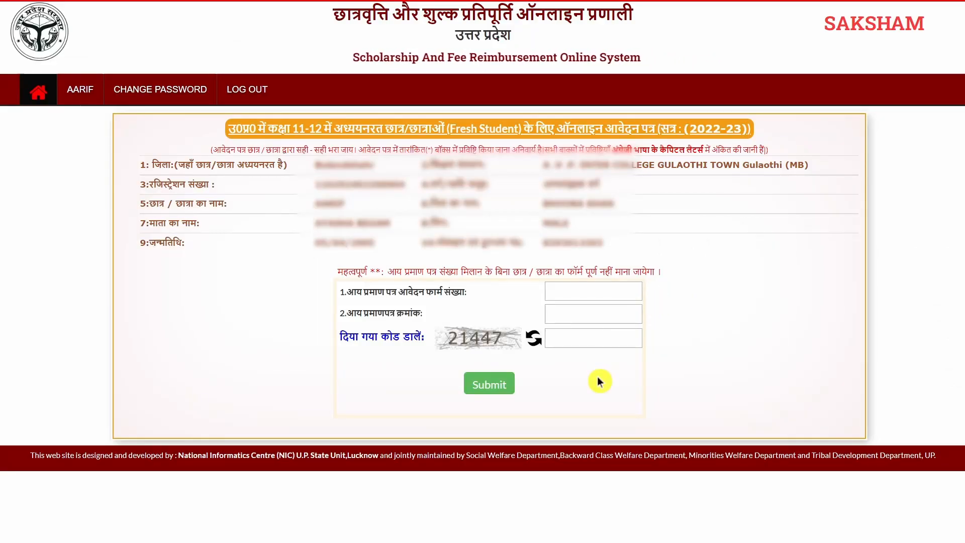
{"action": "left_click_drag", "start_coordinate": [347, 291], "coordinate": [458, 288]}
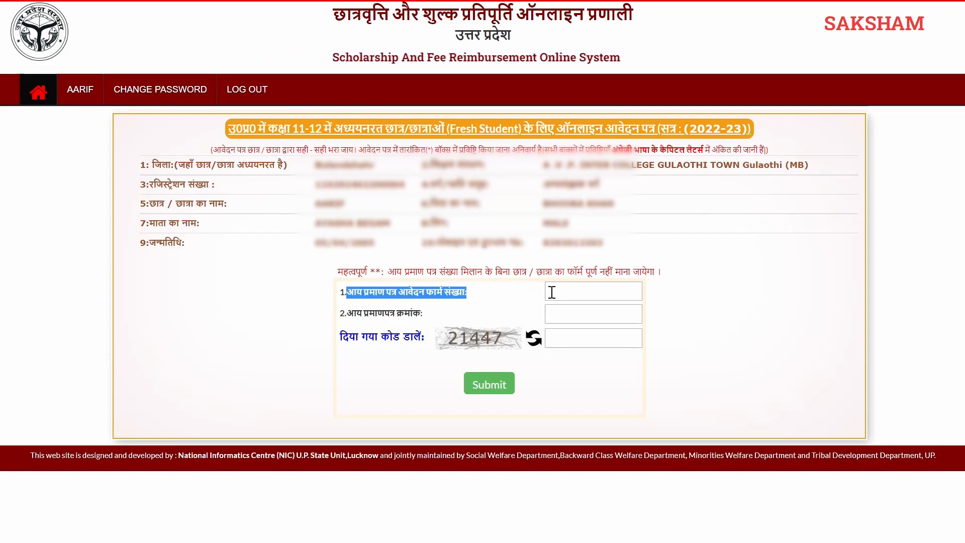
{"action": "left_click_drag", "start_coordinate": [347, 313], "coordinate": [552, 315]}
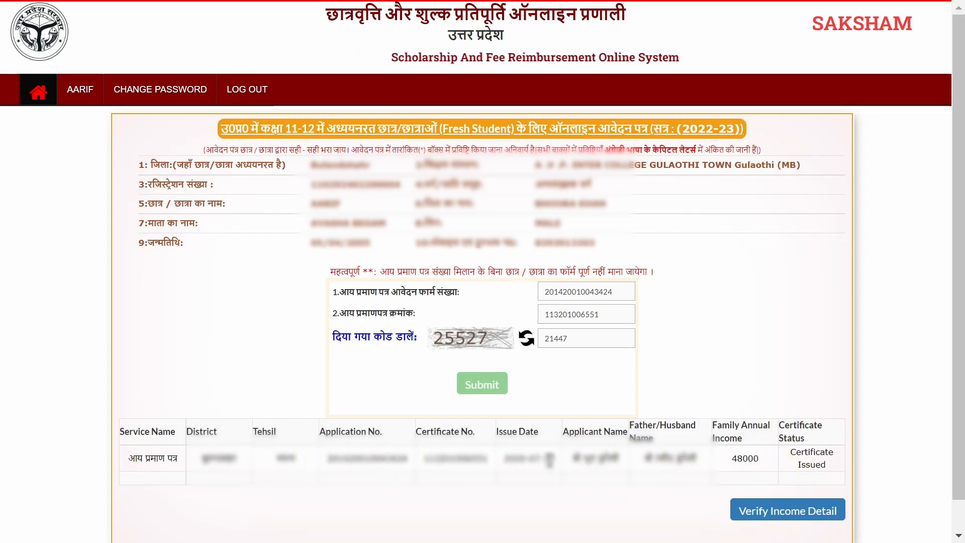
{"action": "left_click", "coordinate": [777, 513]}
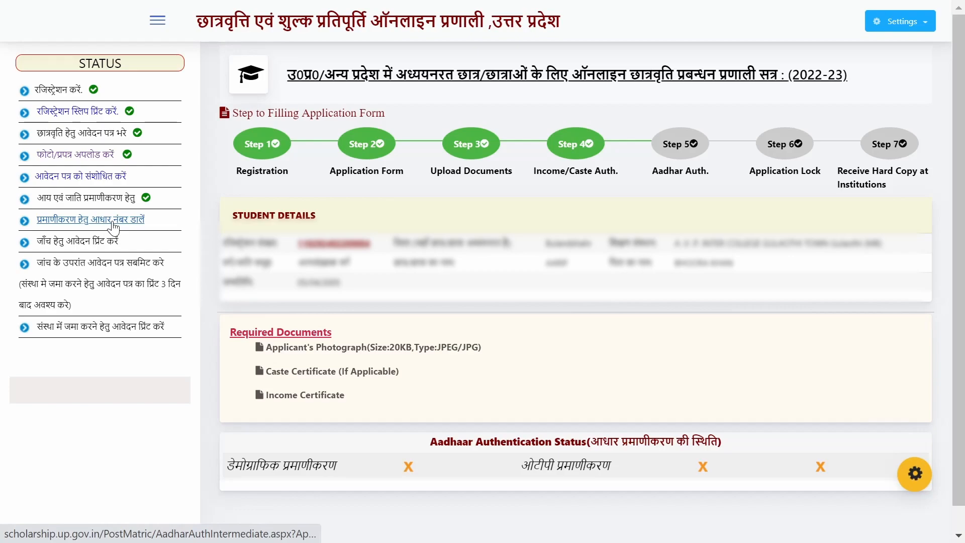
Run Aadhaar demographic authentication with the student's Aadhaar number and consent ticked
{"action": "left_click", "coordinate": [131, 221]}
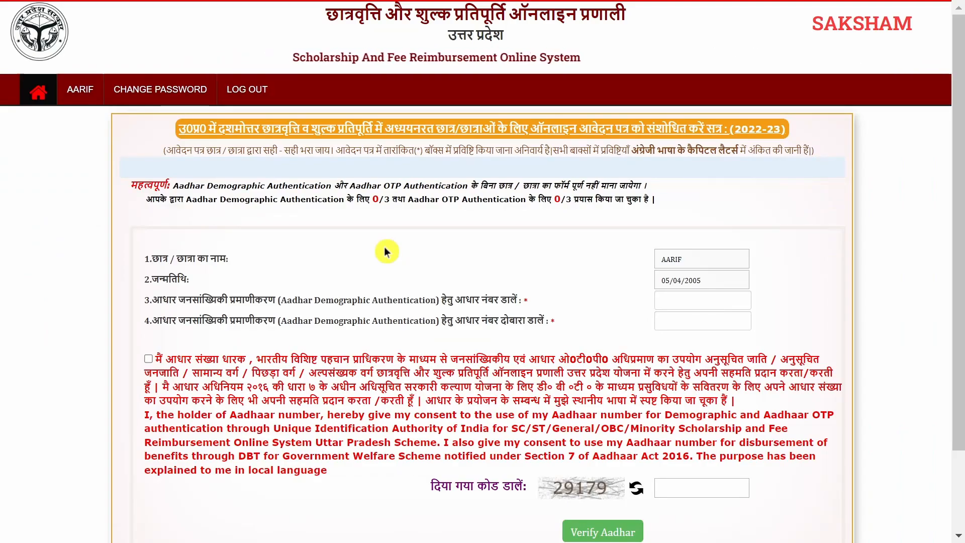
{"action": "left_click_drag", "start_coordinate": [186, 199], "coordinate": [347, 200]}
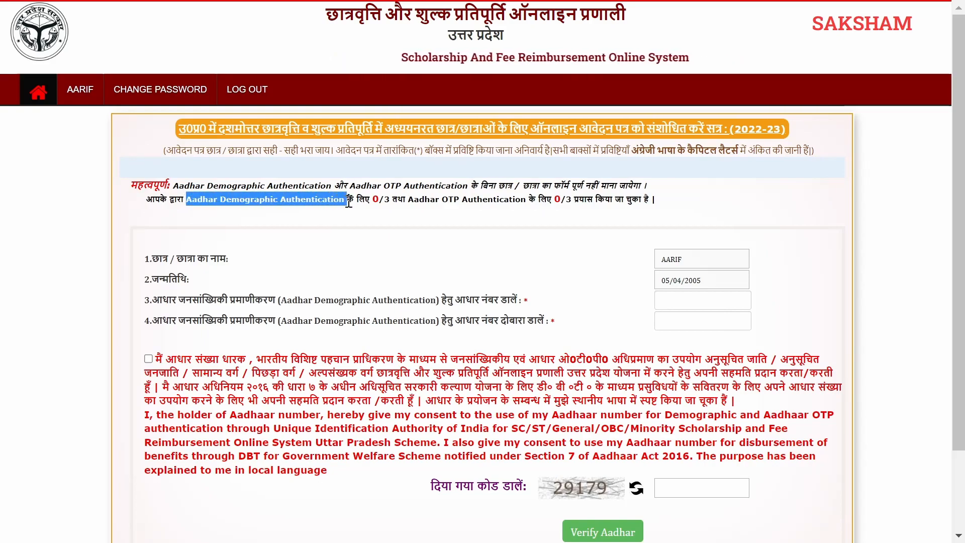
{"action": "left_click_drag", "start_coordinate": [406, 199], "coordinate": [529, 205]}
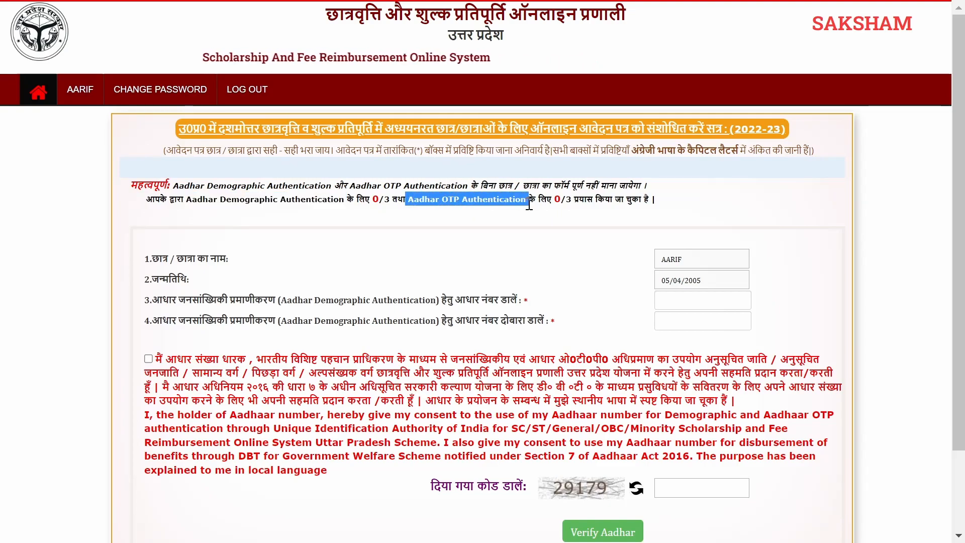
{"action": "left_click", "coordinate": [511, 228]}
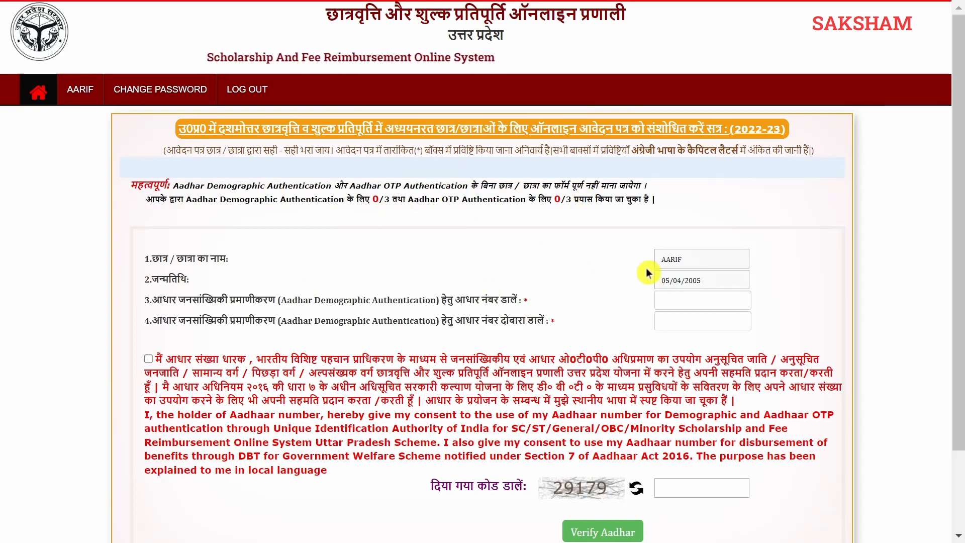
{"action": "left_click_drag", "start_coordinate": [658, 258], "coordinate": [662, 286]}
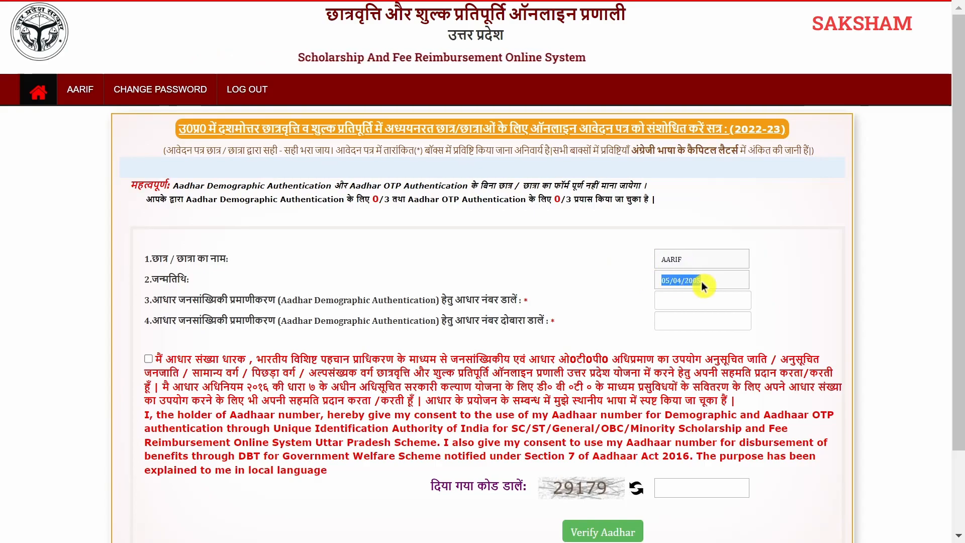
{"action": "left_click", "coordinate": [613, 249]}
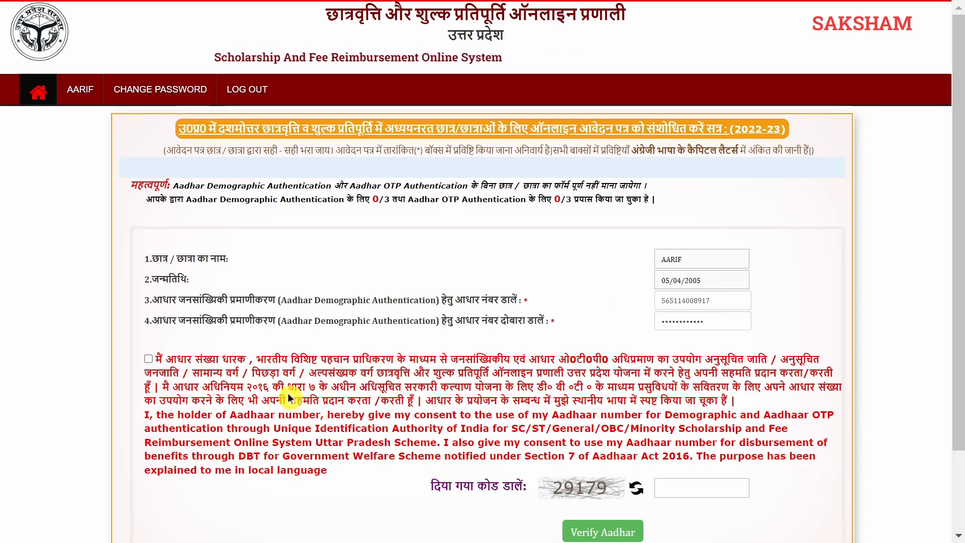
{"action": "left_click", "coordinate": [148, 358]}
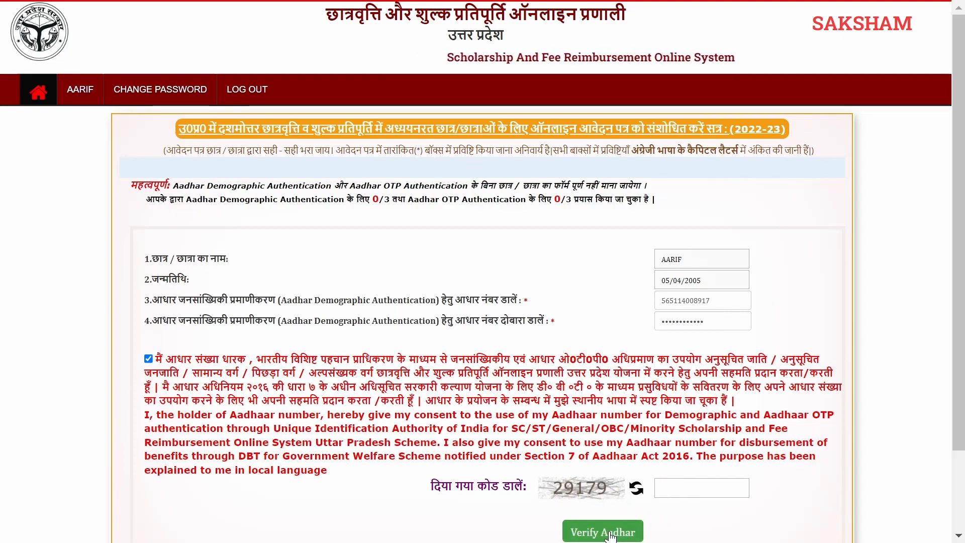
{"action": "left_click", "coordinate": [637, 534]}
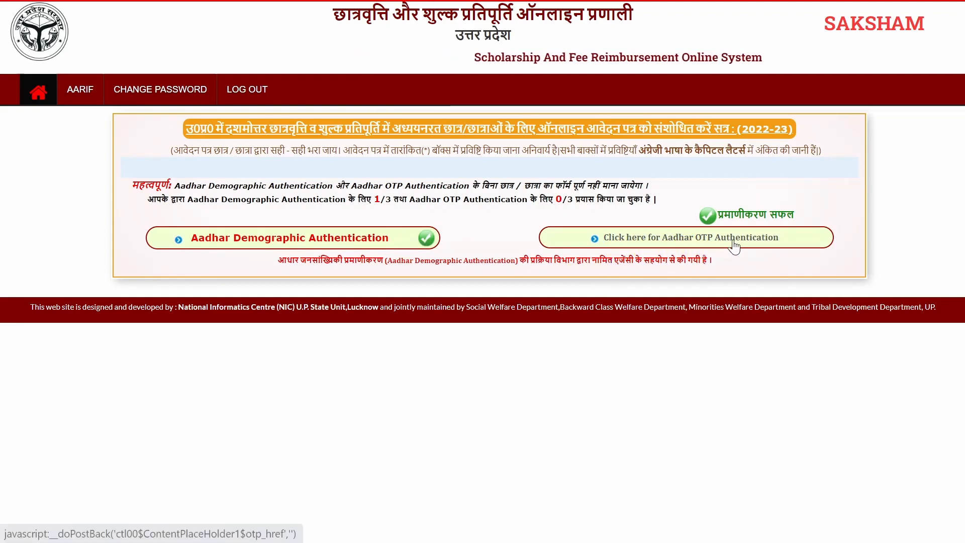
{"action": "left_click", "coordinate": [692, 246]}
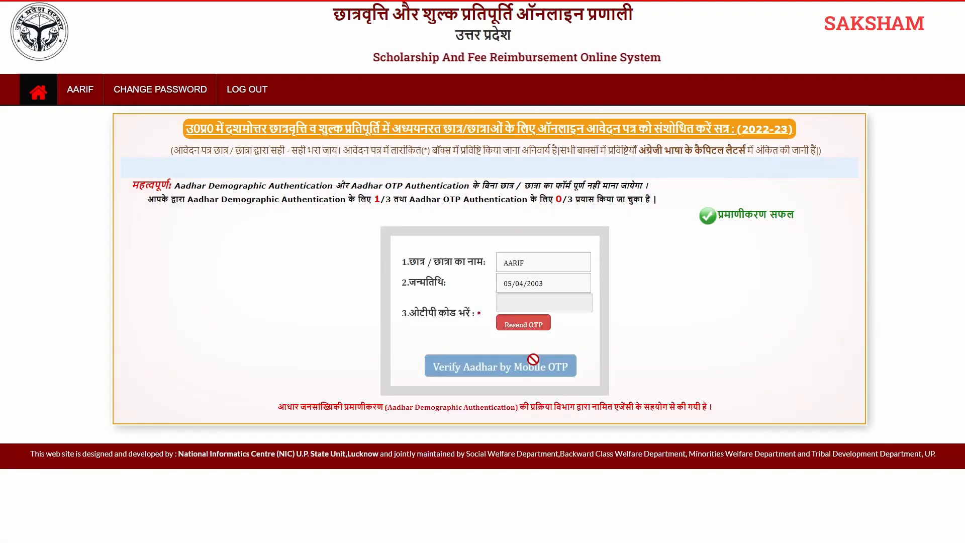
Resend the OTP to the registered mobile and verify the Aadhaar with the received code
{"action": "left_click", "coordinate": [533, 328]}
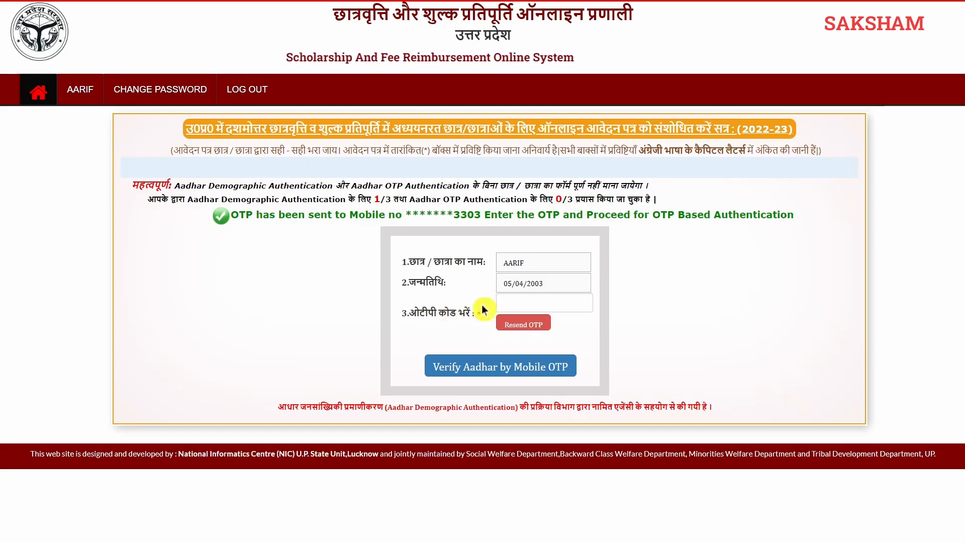
{"action": "left_click", "coordinate": [507, 300]}
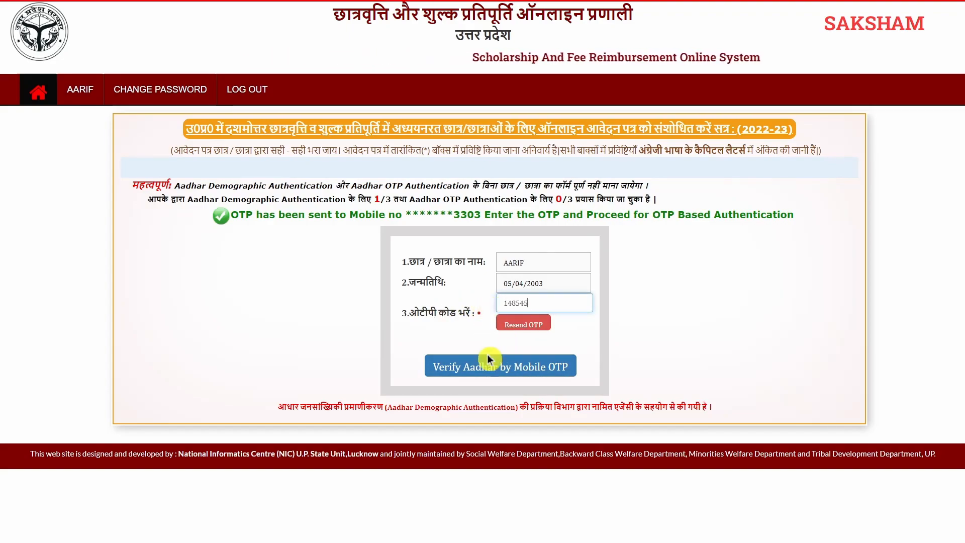
{"action": "left_click", "coordinate": [537, 374]}
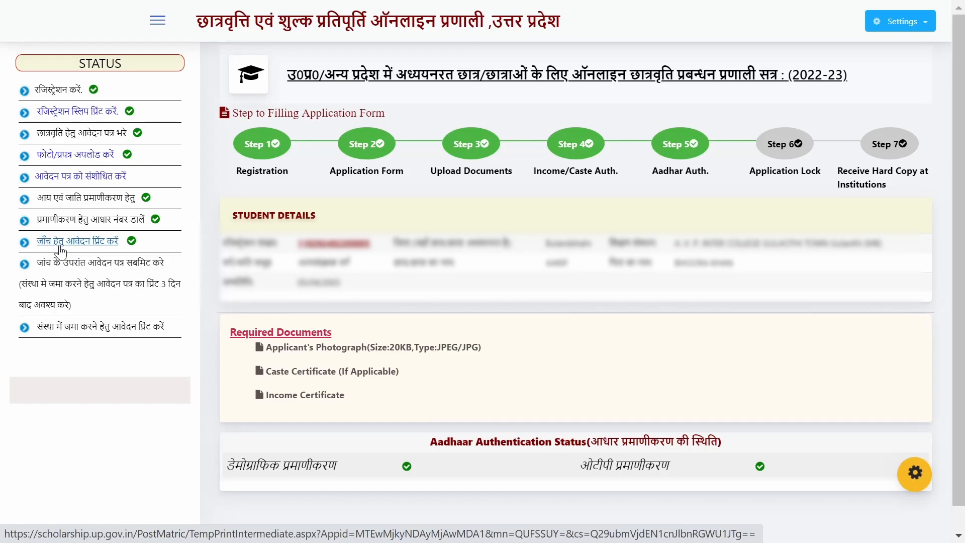
Open the 'जाँच हेतु आवेदन प्रिंट करें' self-check printout of the 2022-23 application
{"action": "left_click", "coordinate": [83, 245]}
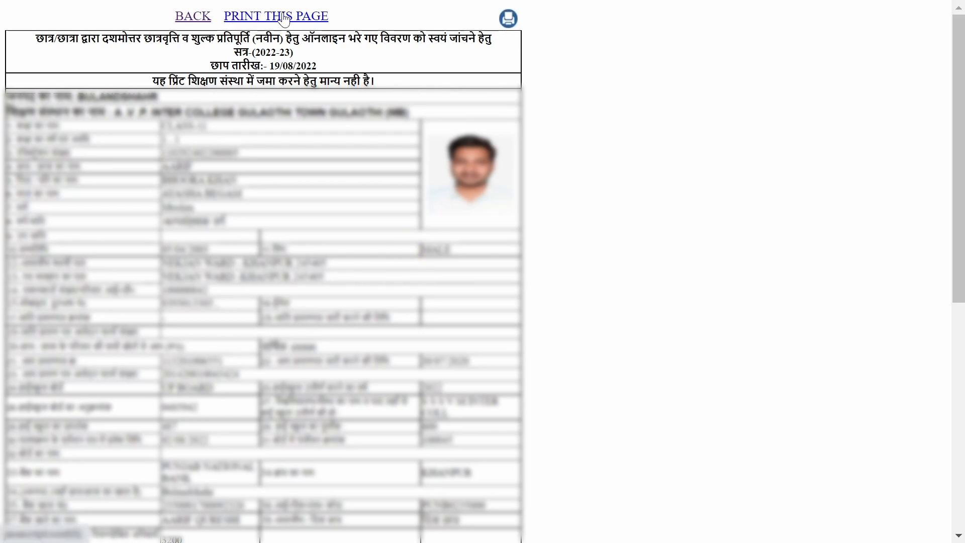
Save the application print page as PDF 'dasdd223' in Downloads
{"action": "left_click", "coordinate": [292, 18]}
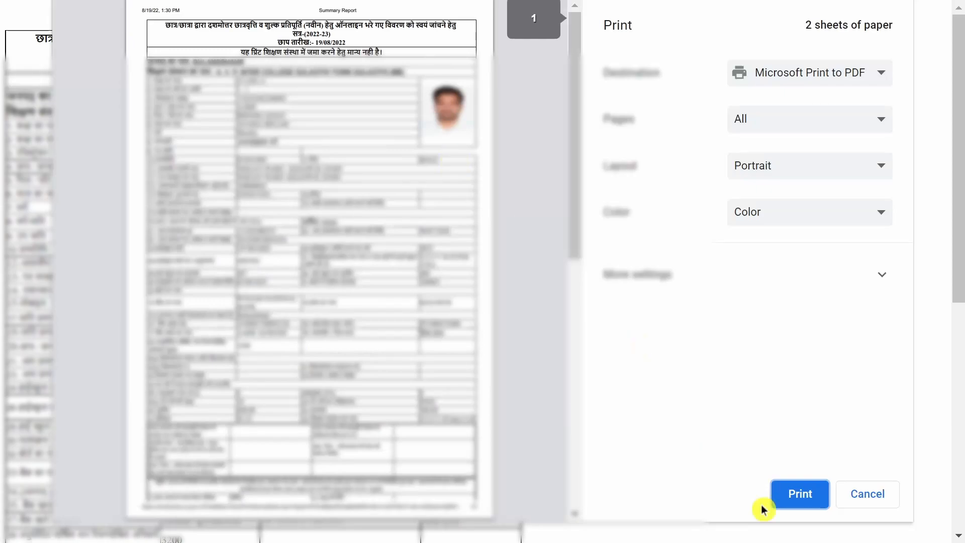
{"action": "left_click", "coordinate": [797, 501]}
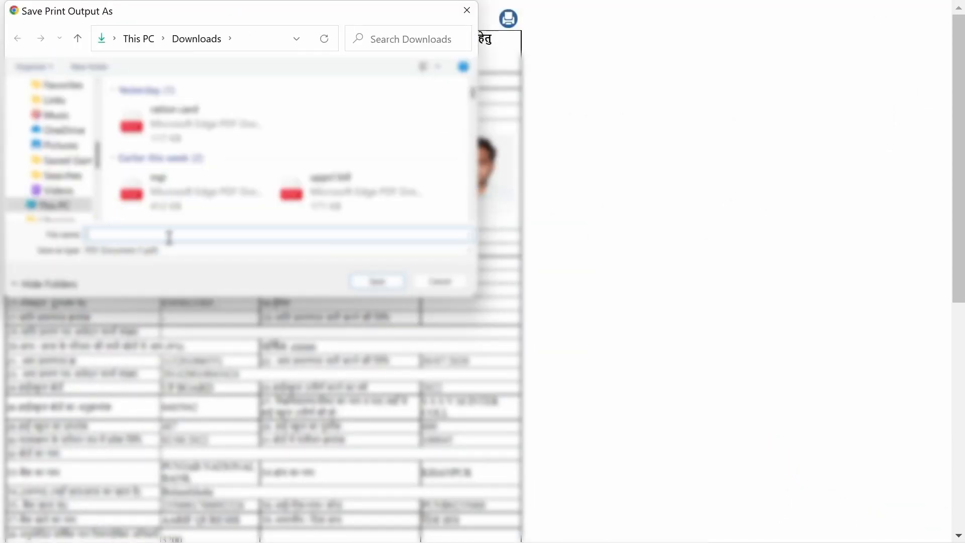
{"action": "type", "text": "dasdd223"}
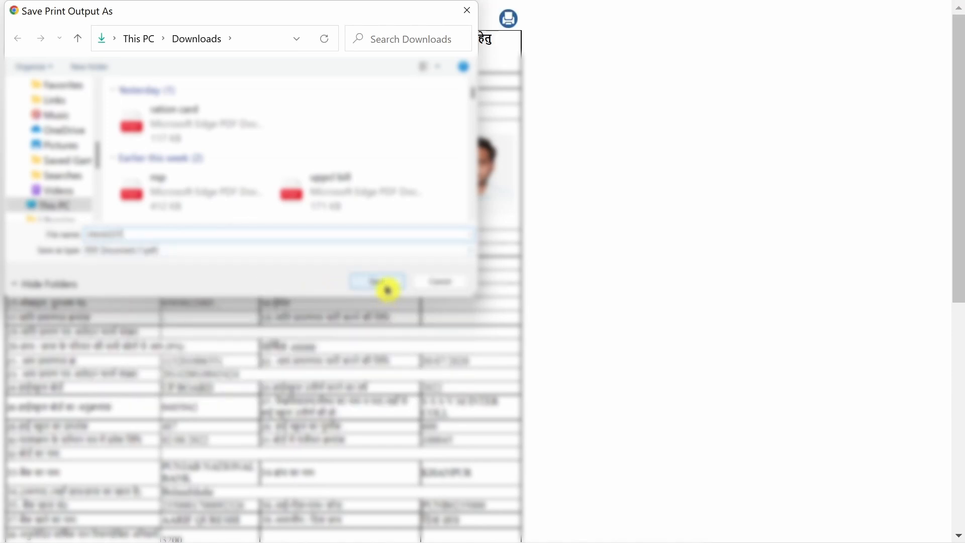
{"action": "left_click", "coordinate": [386, 285]}
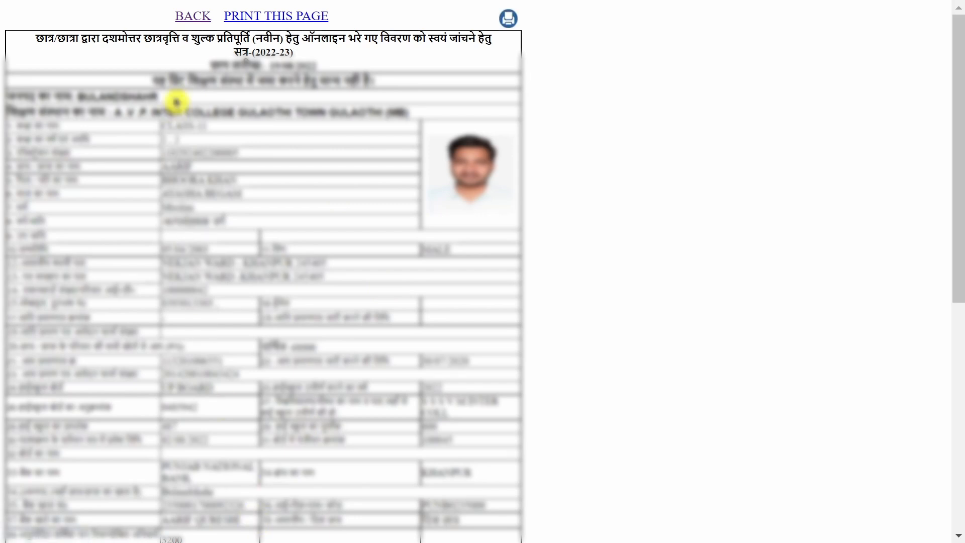
{"action": "left_click", "coordinate": [189, 18]}
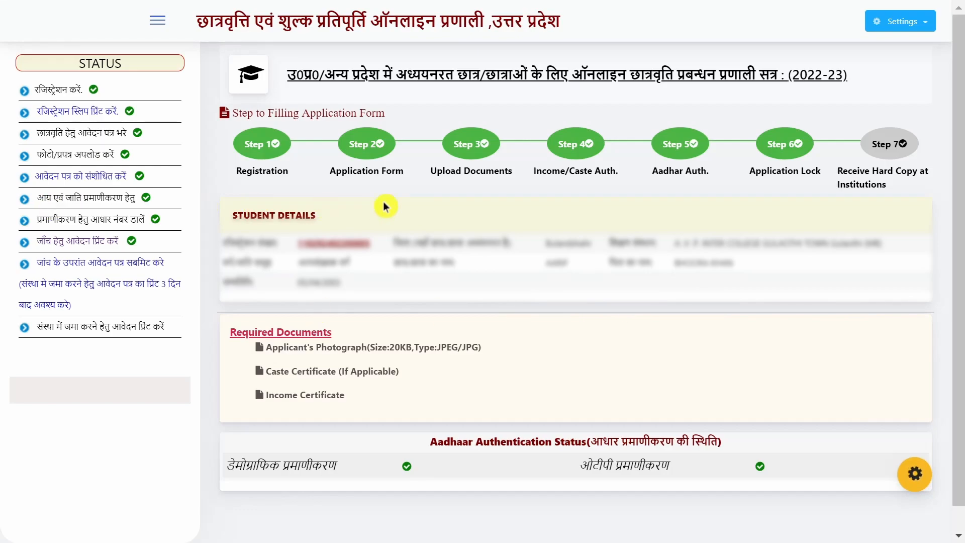
Reopen the application form for revision, accept the declaration at the bottom, and submit it
{"action": "left_click", "coordinate": [86, 180]}
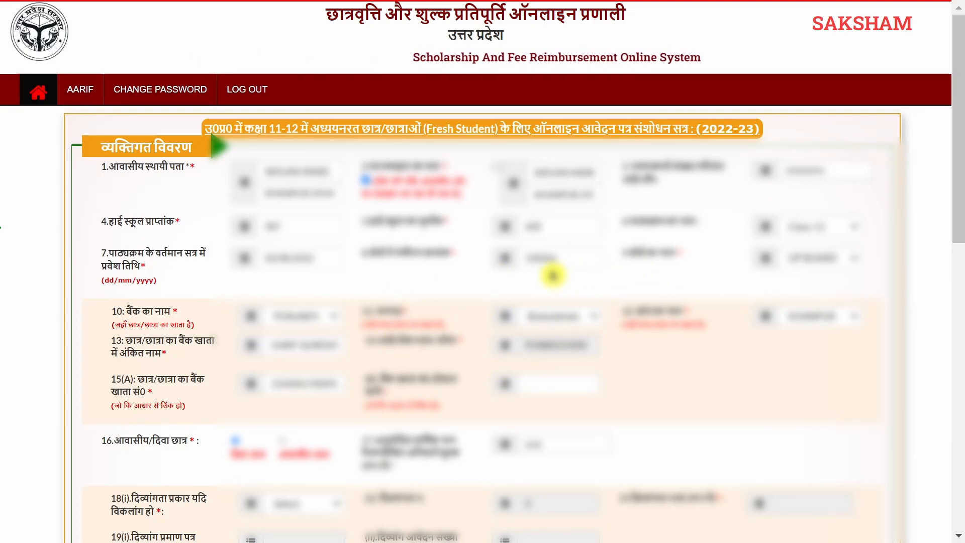
{"action": "scroll", "coordinate": [503, 301], "scroll_direction": "down", "scroll_amount": 1}
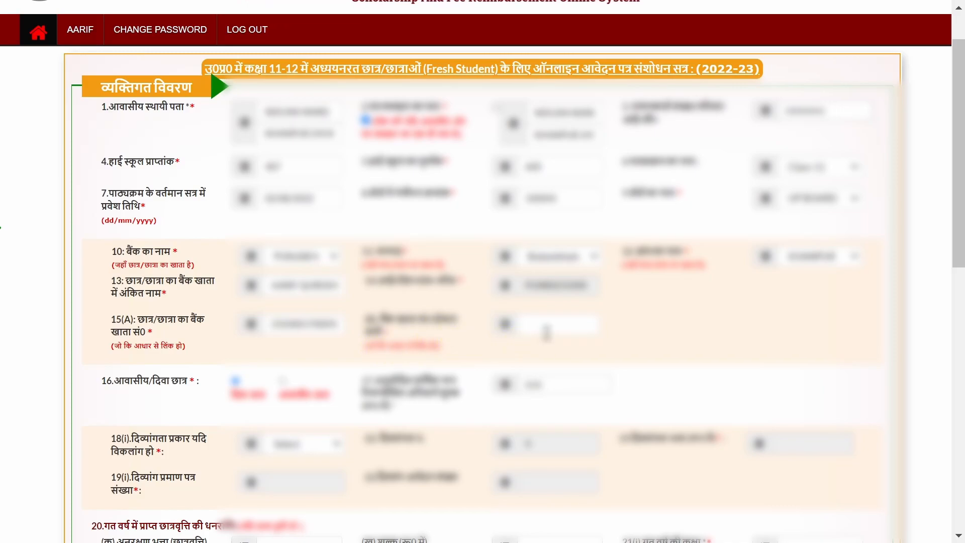
{"action": "scroll", "coordinate": [546, 332], "scroll_direction": "down", "scroll_amount": 10}
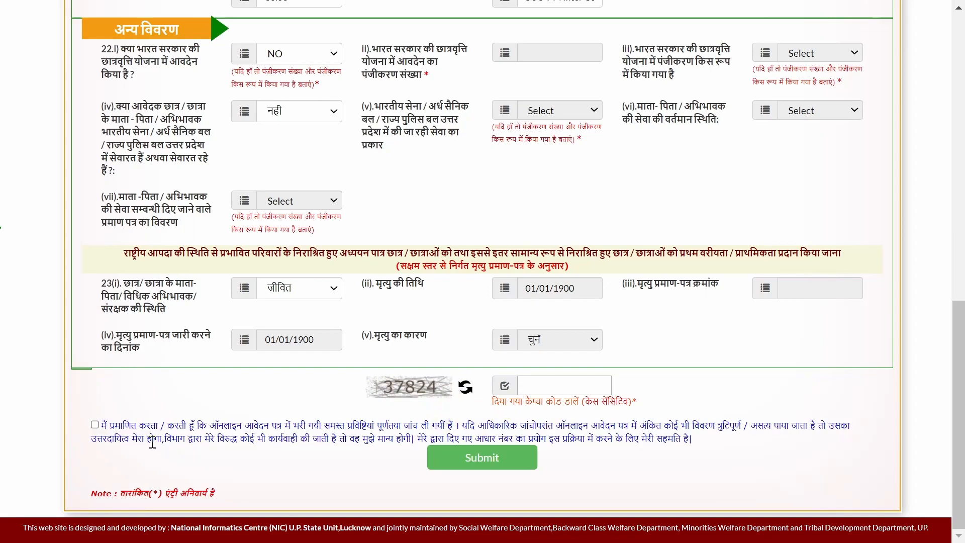
{"action": "left_click", "coordinate": [95, 425]}
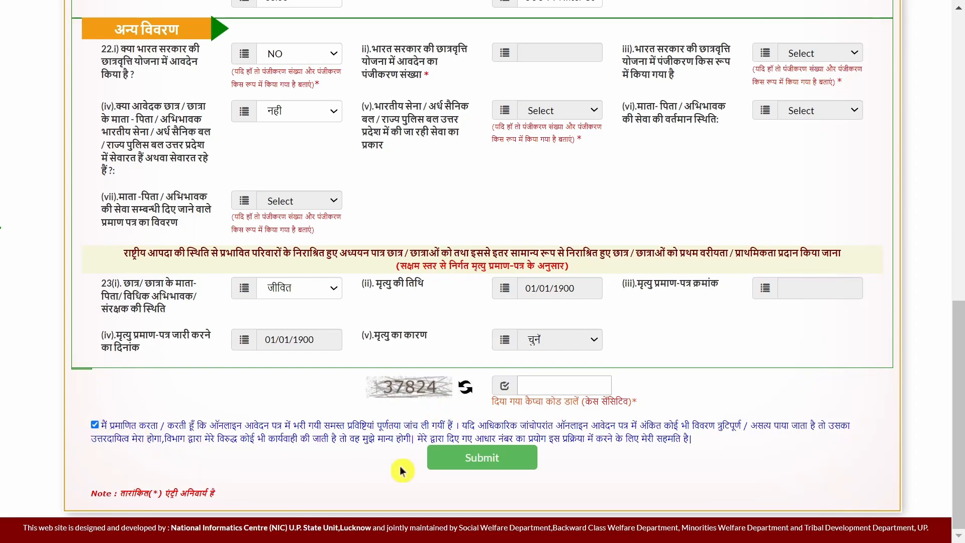
{"action": "left_click", "coordinate": [477, 460]}
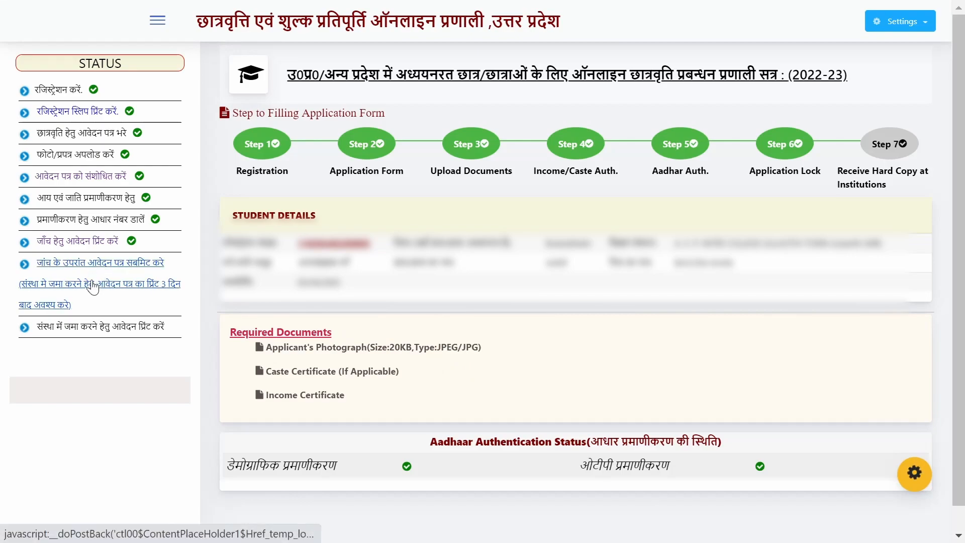
Submit the application for preliminary scrutiny and confirm the submission
{"action": "left_click", "coordinate": [51, 277]}
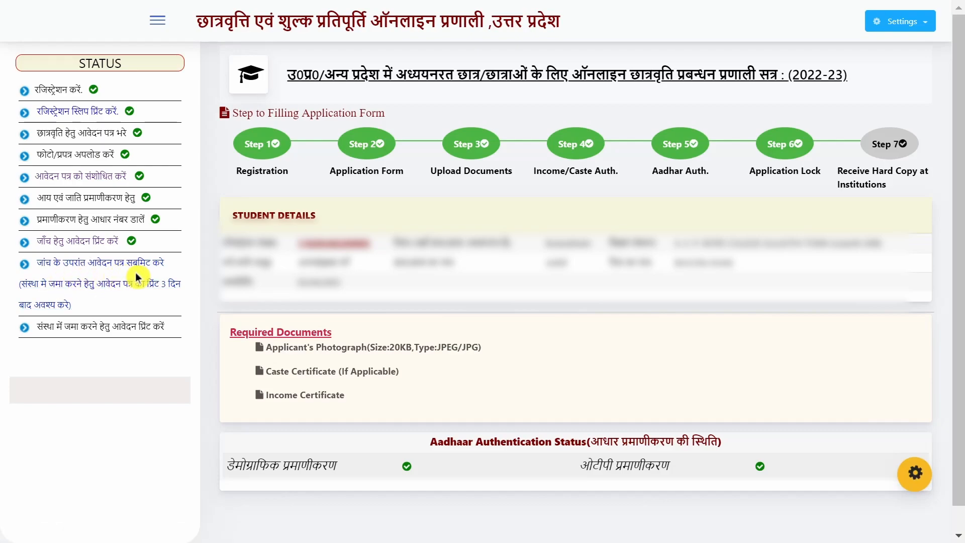
{"action": "left_click", "coordinate": [99, 282]}
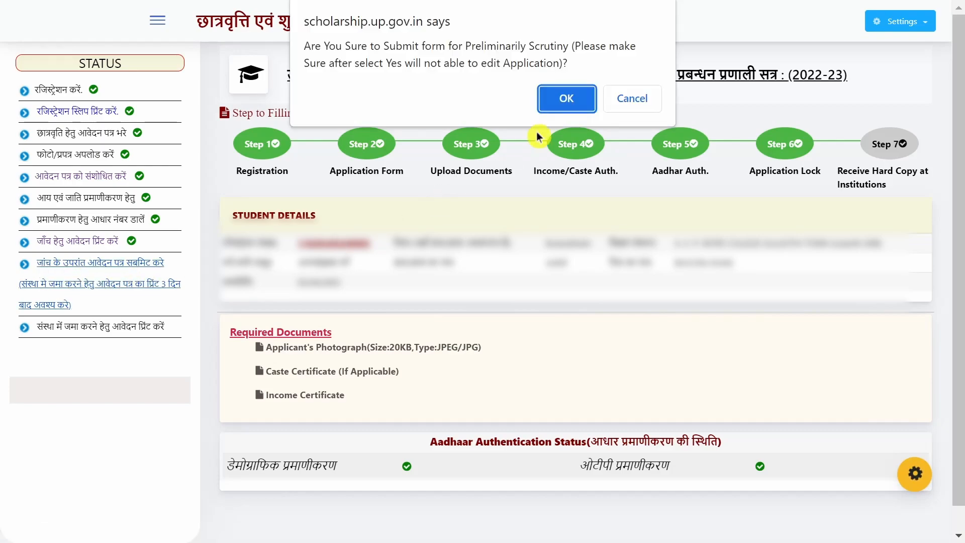
{"action": "left_click", "coordinate": [555, 99]}
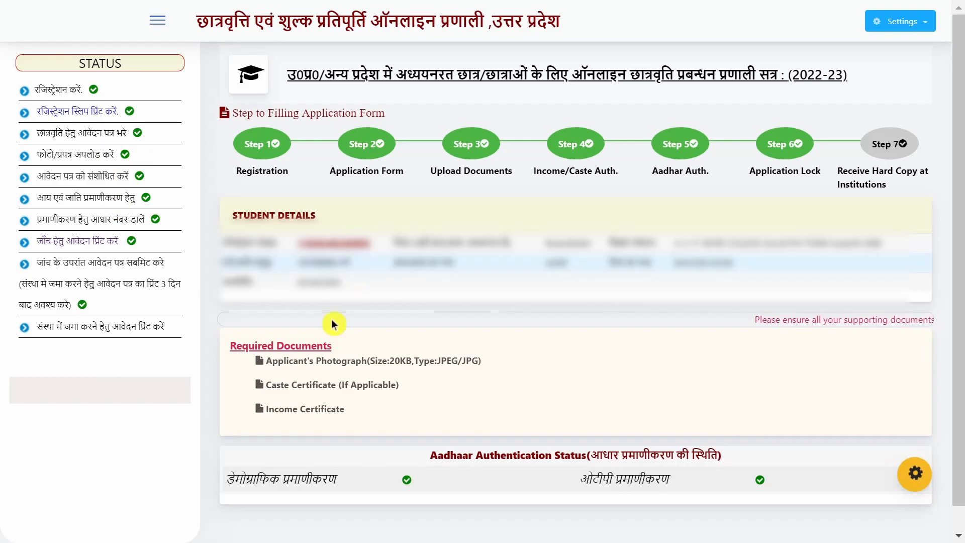
Highlight the sidebar status text twice, then clear the selection
{"action": "left_click_drag", "start_coordinate": [35, 326], "coordinate": [171, 328]}
{"action": "left_click", "coordinate": [98, 321]}
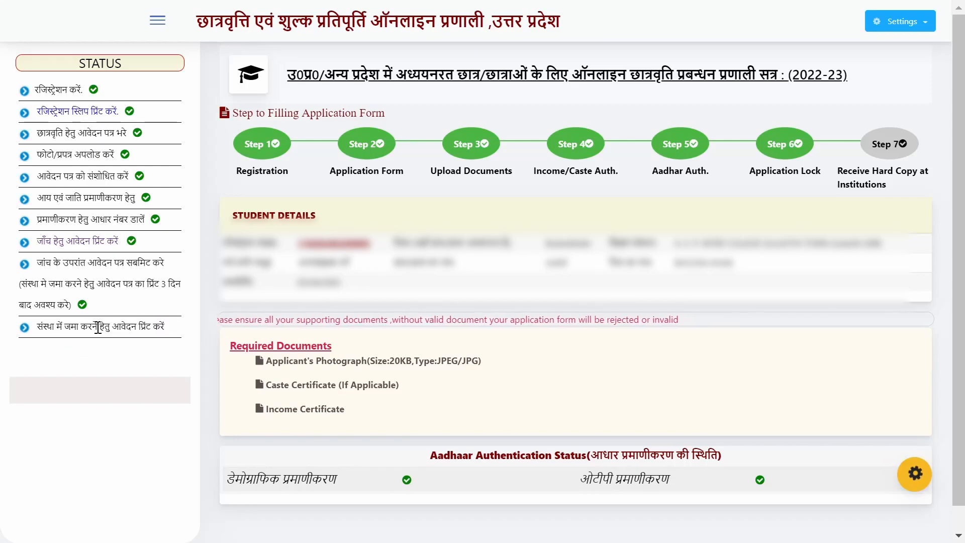
{"action": "left_click_drag", "start_coordinate": [40, 327], "coordinate": [168, 328]}
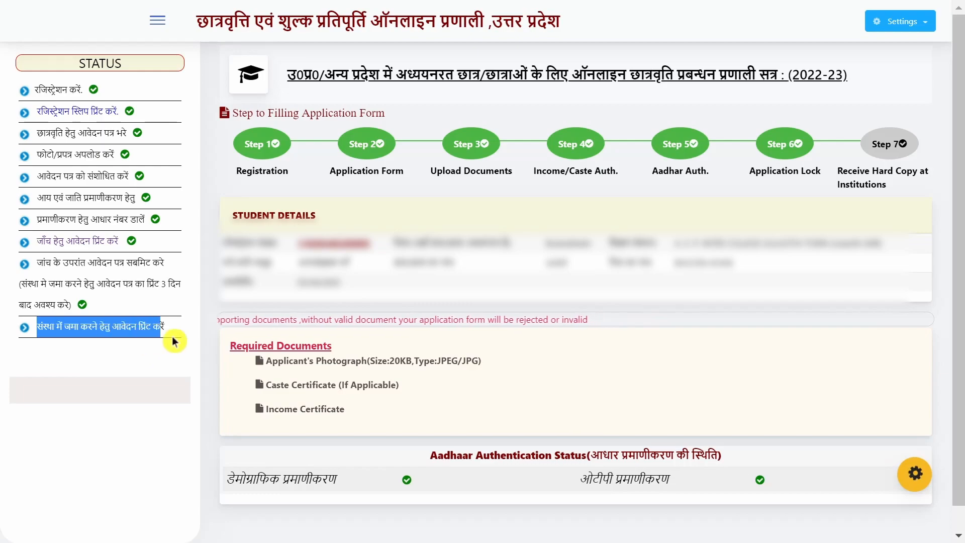
{"action": "left_click", "coordinate": [82, 326]}
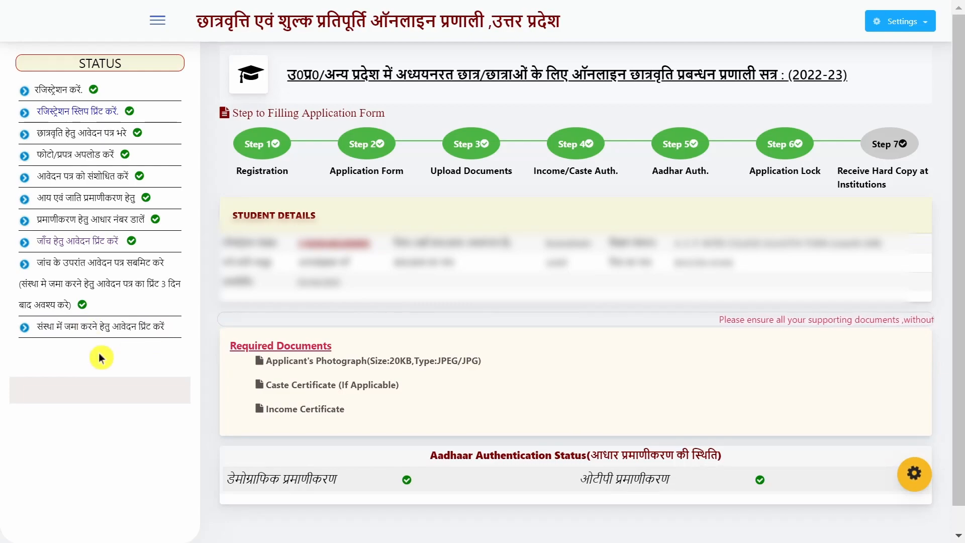